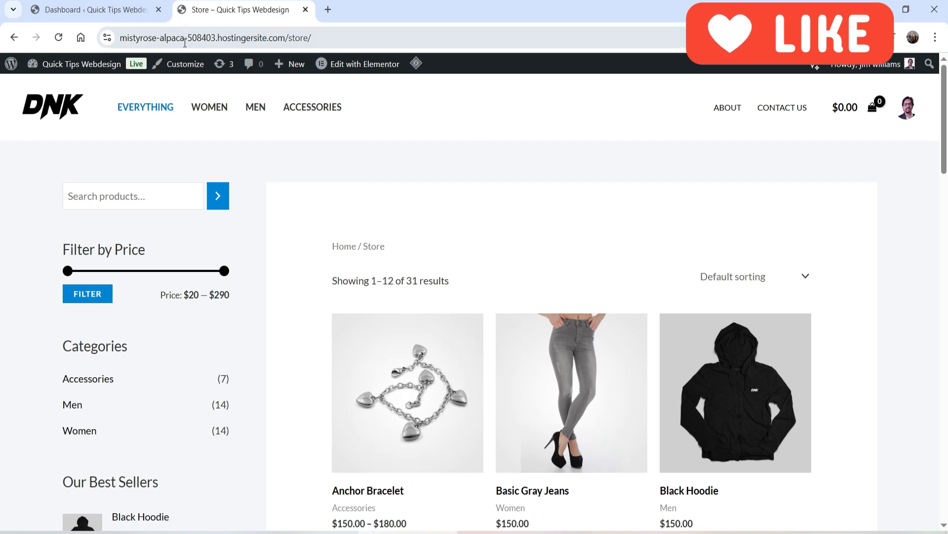
Switch to the WordPress dashboard and search the Add Plugins page for "saveto wishlist".
{"action": "left_click", "coordinate": [82, 10]}
{"action": "scroll", "coordinate": [13, 370], "scroll_direction": "down", "scroll_amount": 3}
{"action": "mouse_move", "coordinate": [37, 394]}
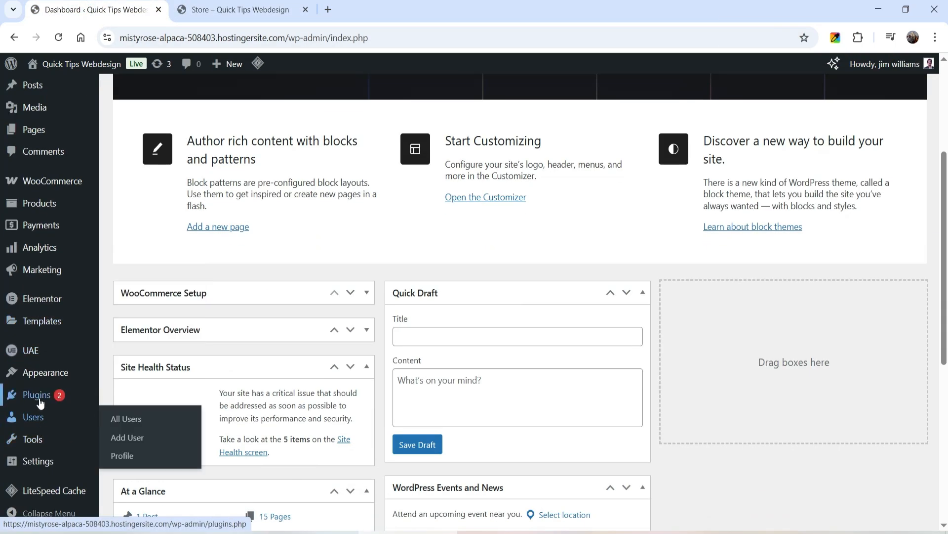
{"action": "left_click", "coordinate": [128, 414]}
{"action": "left_click", "coordinate": [715, 165]}
{"action": "type", "text": "saveto w"}
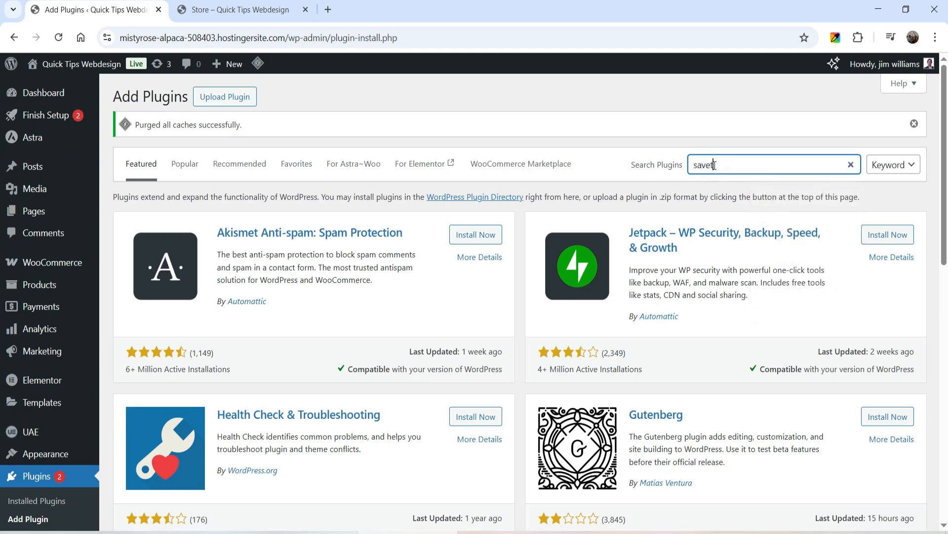
{"action": "type", "text": "ishlist"}
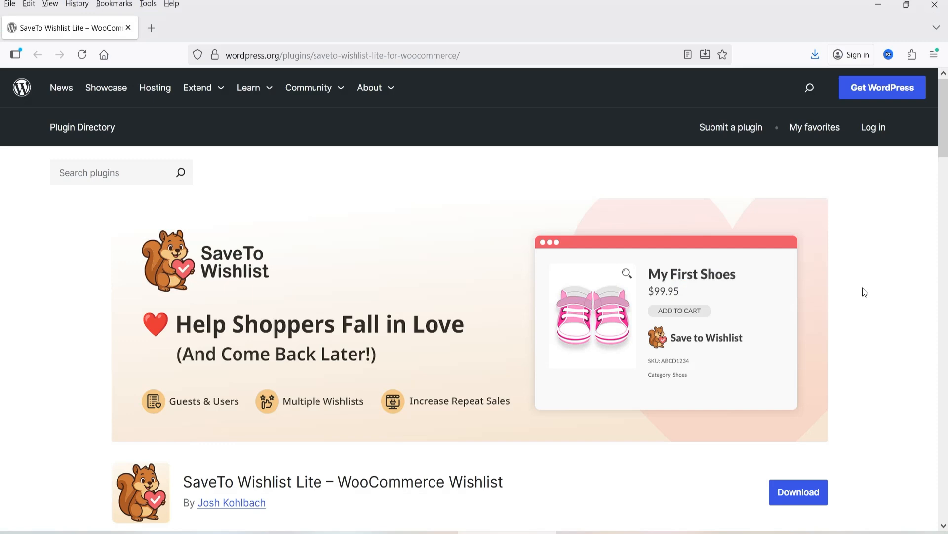
Install and activate the SaveTo Wishlist Lite – WooCommerce Wishlist plugin.
{"action": "scroll", "coordinate": [862, 288], "scroll_direction": "down", "scroll_amount": 3}
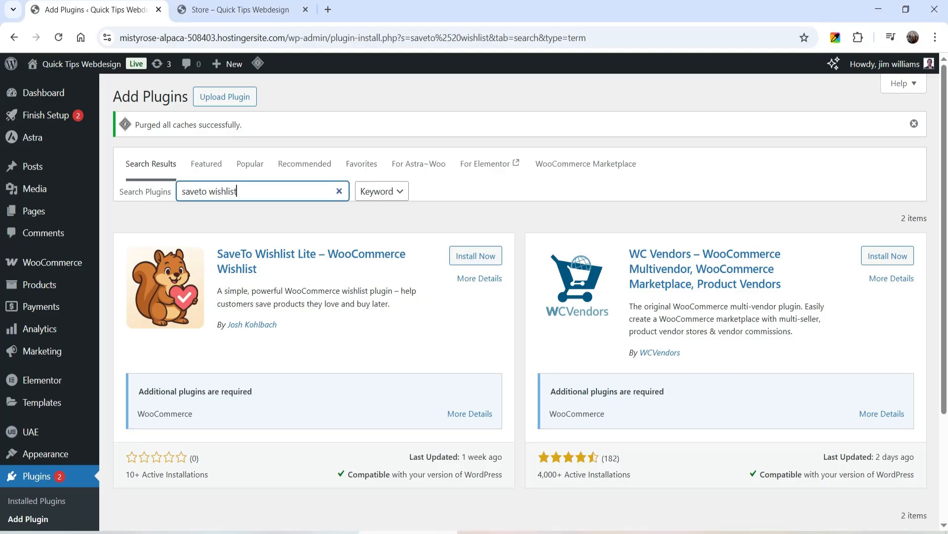
{"action": "left_click", "coordinate": [483, 256]}
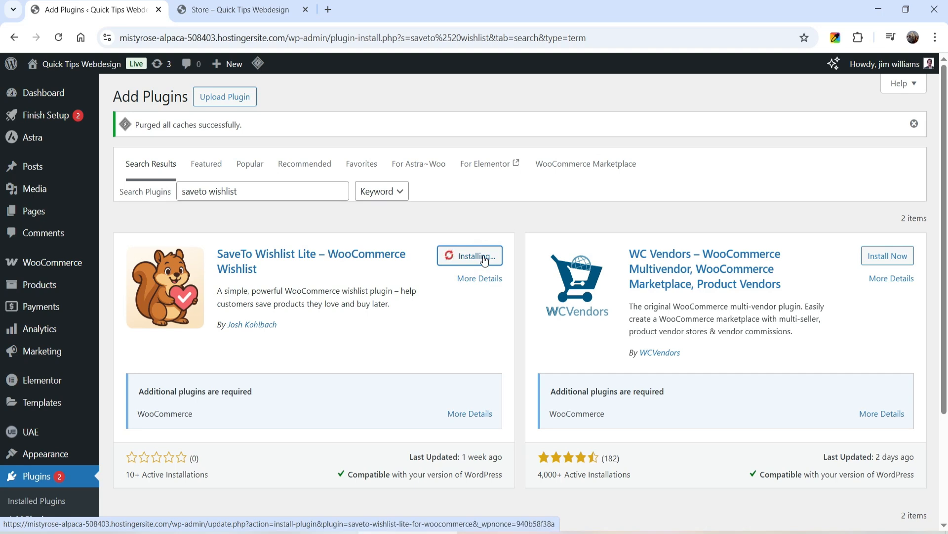
{"action": "left_click", "coordinate": [482, 256]}
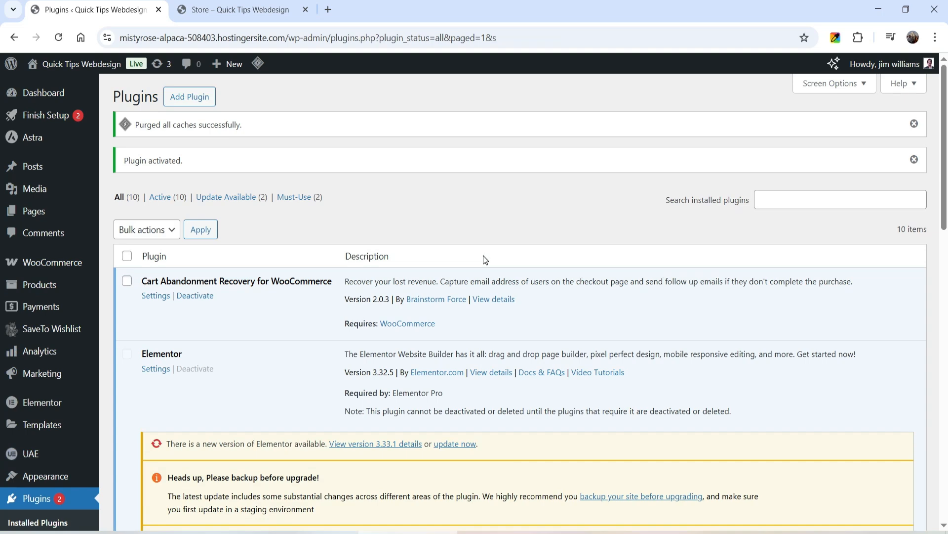
Open the SaveTo Wishlist settings and choose Wishlist as the redirect page in the General section.
{"action": "mouse_move", "coordinate": [55, 334]}
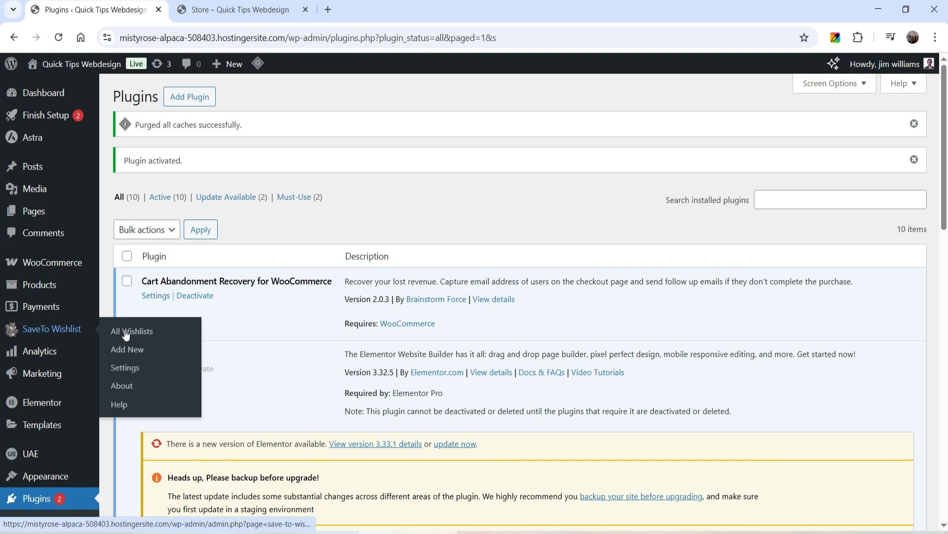
{"action": "left_click", "coordinate": [128, 369]}
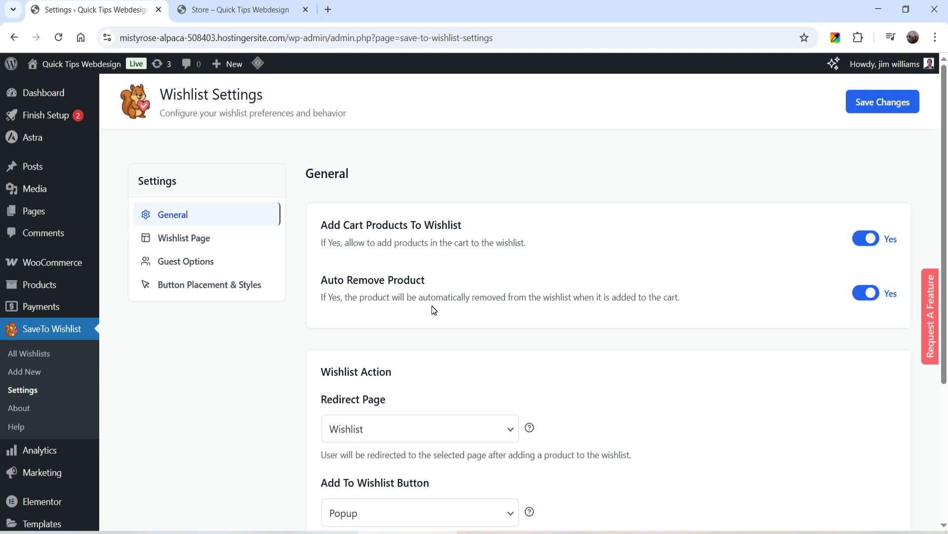
{"action": "scroll", "coordinate": [434, 304], "scroll_direction": "down", "scroll_amount": 3}
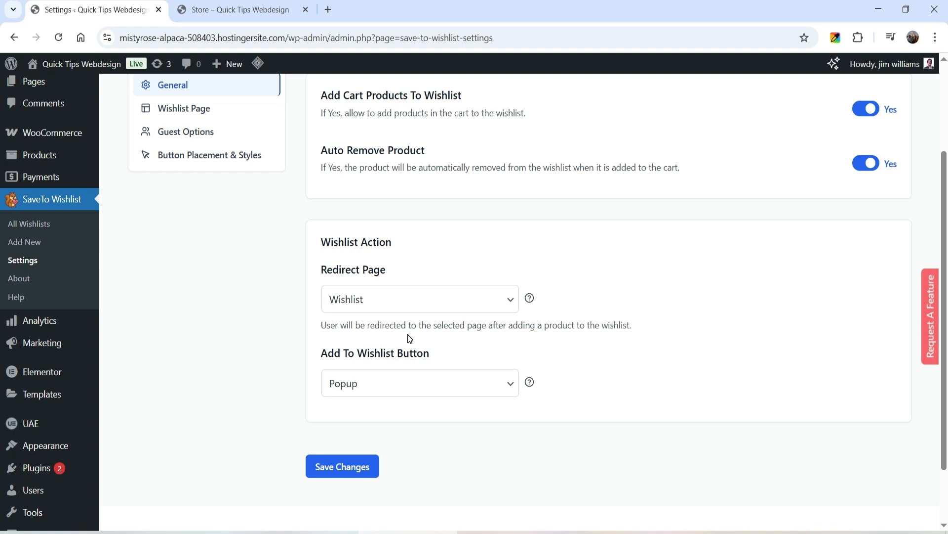
{"action": "left_click", "coordinate": [406, 309]}
{"action": "scroll", "coordinate": [421, 233], "scroll_direction": "down", "scroll_amount": 1}
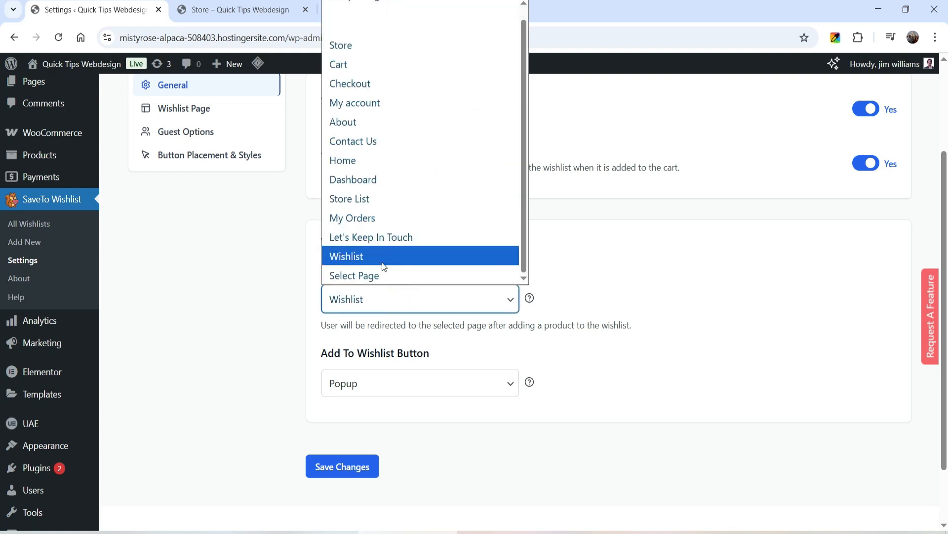
{"action": "left_click", "coordinate": [356, 257]}
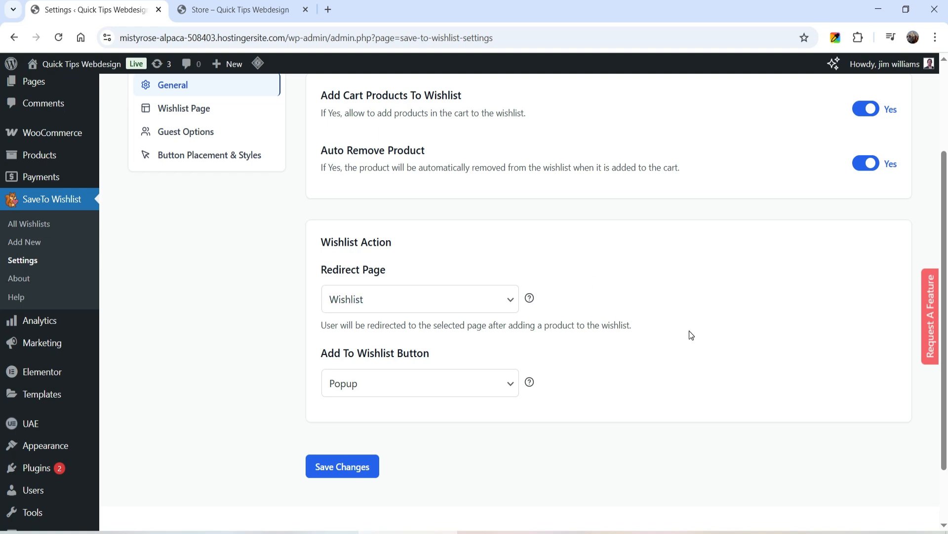
Keep the Add To Wishlist Button action as Popup and save the General settings.
{"action": "left_click", "coordinate": [420, 383]}
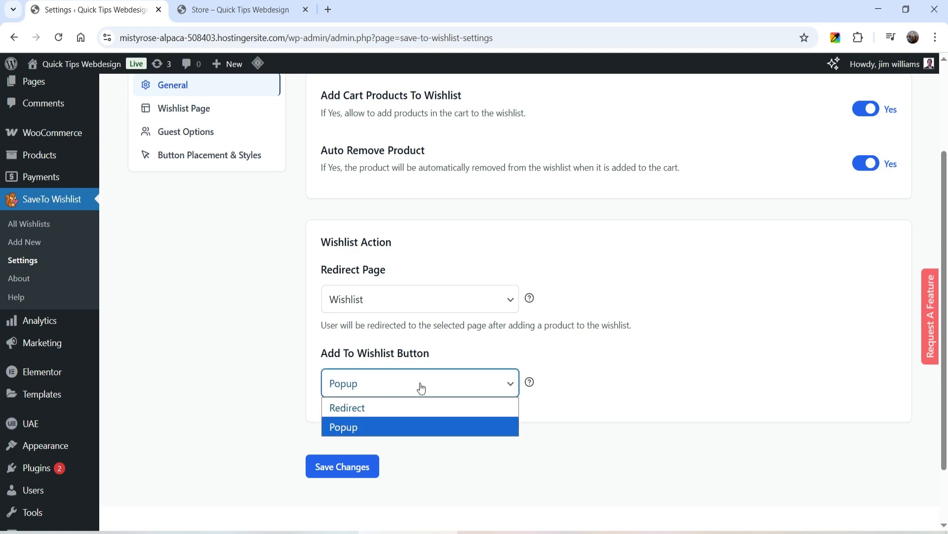
{"action": "left_click", "coordinate": [712, 369]}
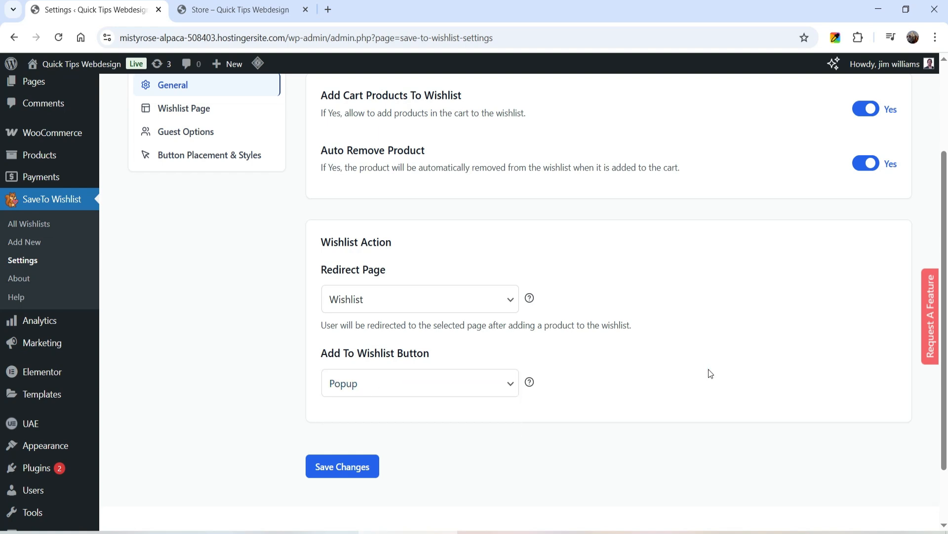
{"action": "left_click", "coordinate": [345, 468]}
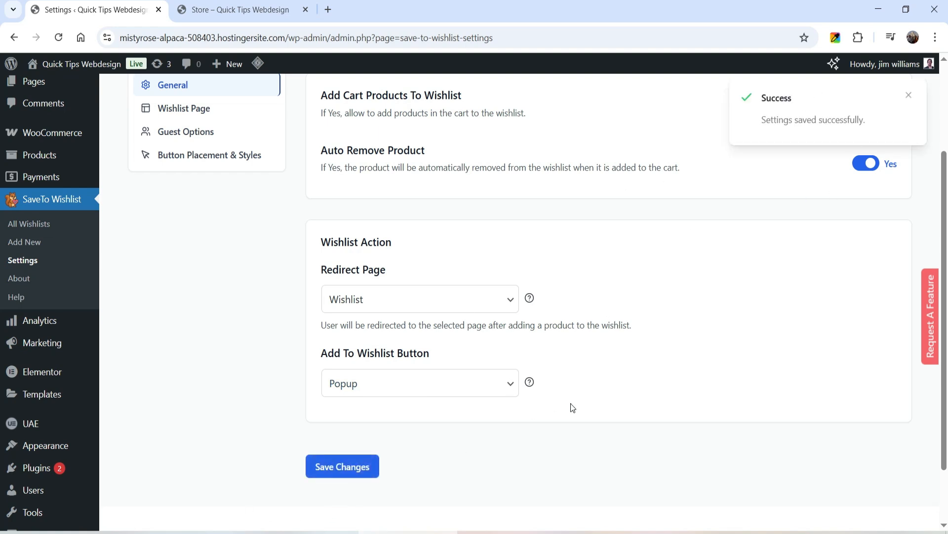
Open the Wishlist Page settings and review the title, description, My Account and multiple wishlists options.
{"action": "scroll", "coordinate": [578, 391], "scroll_direction": "up", "scroll_amount": 3}
{"action": "scroll", "coordinate": [396, 272], "scroll_direction": "down", "scroll_amount": 1}
{"action": "left_click", "coordinate": [192, 164]}
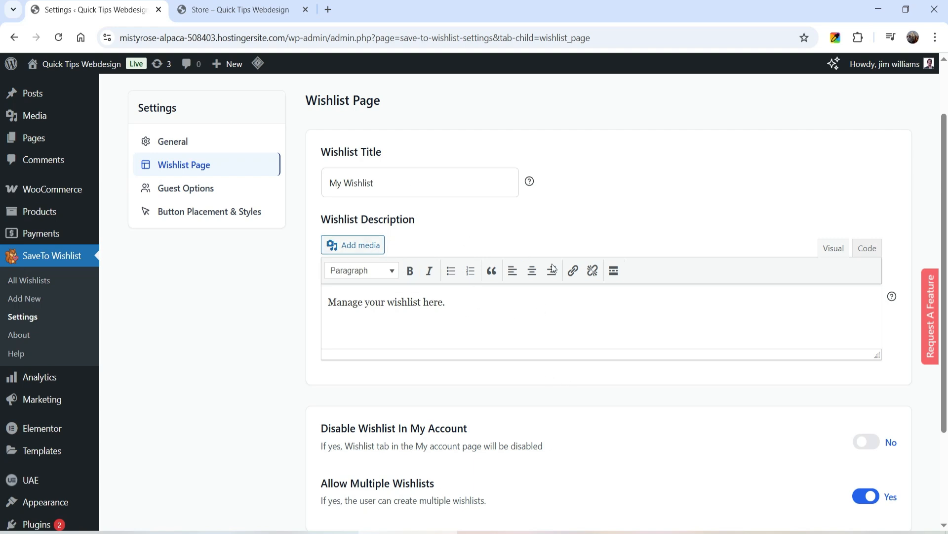
{"action": "scroll", "coordinate": [581, 302], "scroll_direction": "down", "scroll_amount": 1}
{"action": "scroll", "coordinate": [580, 302], "scroll_direction": "down", "scroll_amount": 2}
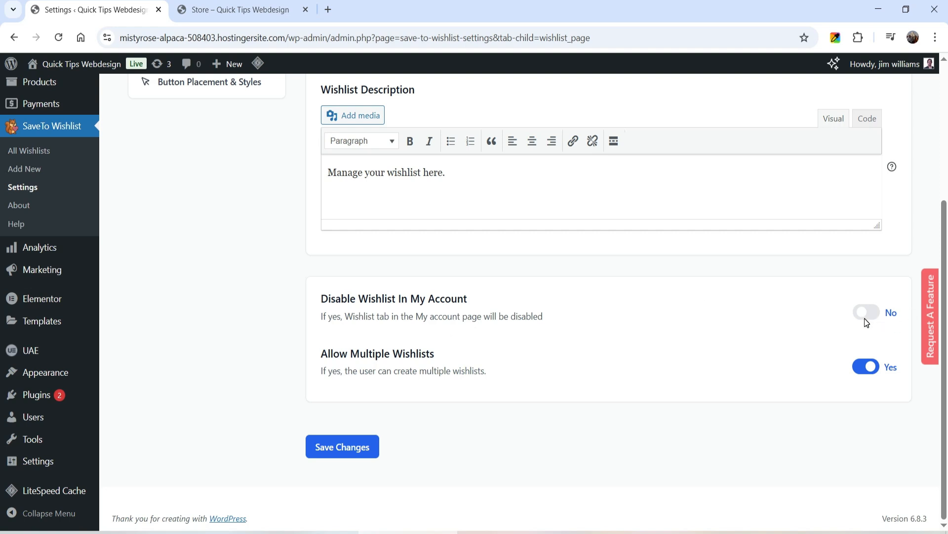
Switch to the storefront, open the Wishlist section from My Account and examine the page's title and wishlist table.
{"action": "left_click", "coordinate": [218, 10]}
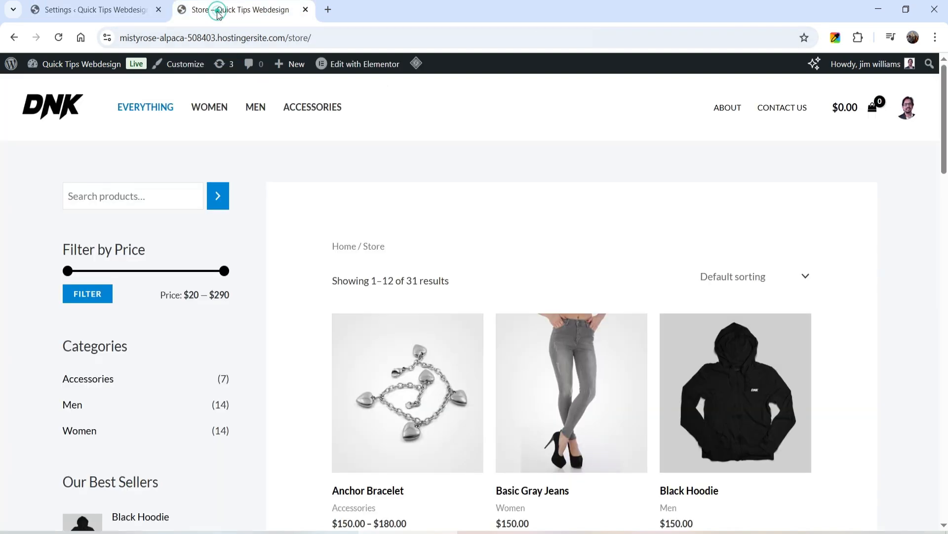
{"action": "left_click", "coordinate": [911, 113]}
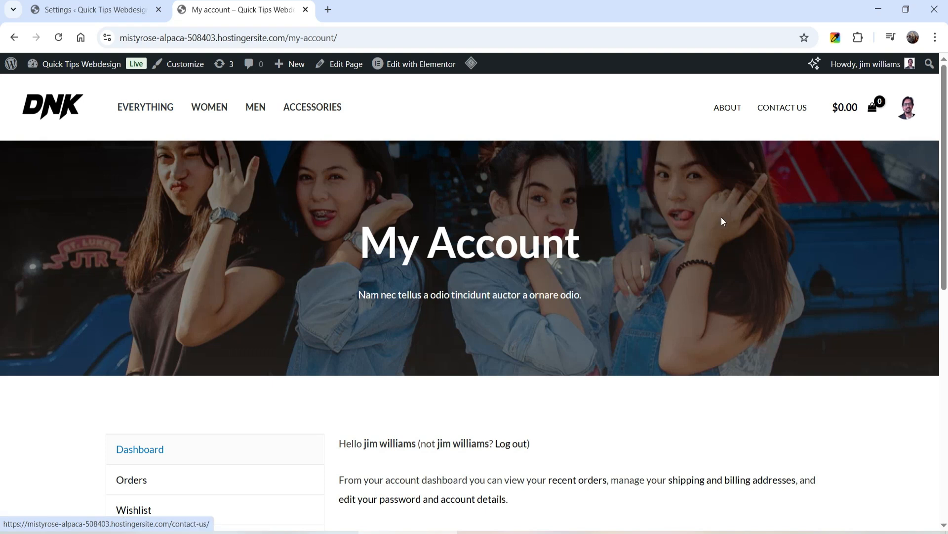
{"action": "scroll", "coordinate": [726, 218], "scroll_direction": "down", "scroll_amount": 5}
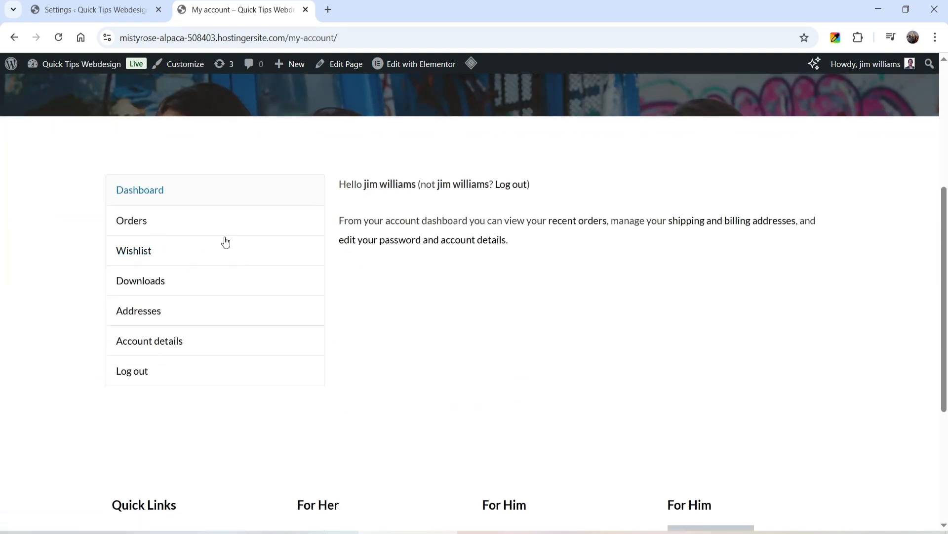
{"action": "left_click", "coordinate": [146, 253]}
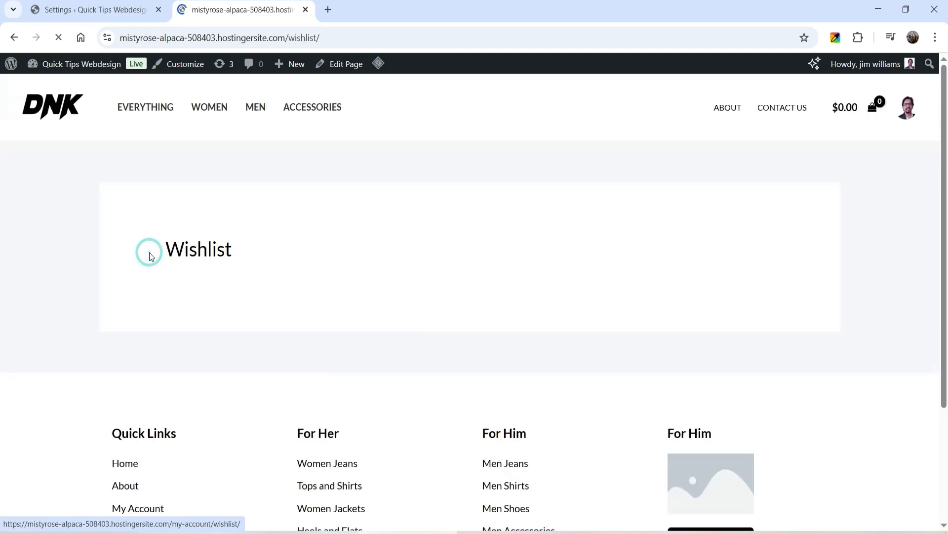
{"action": "scroll", "coordinate": [617, 262], "scroll_direction": "down", "scroll_amount": 4}
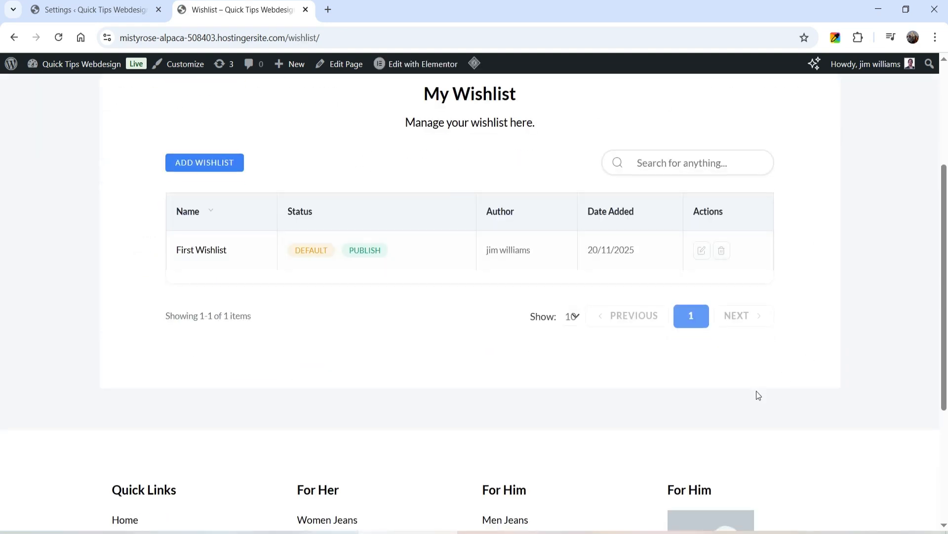
{"action": "scroll", "coordinate": [759, 383], "scroll_direction": "up", "scroll_amount": 3}
{"action": "left_click_drag", "start_coordinate": [427, 227], "coordinate": [519, 228]}
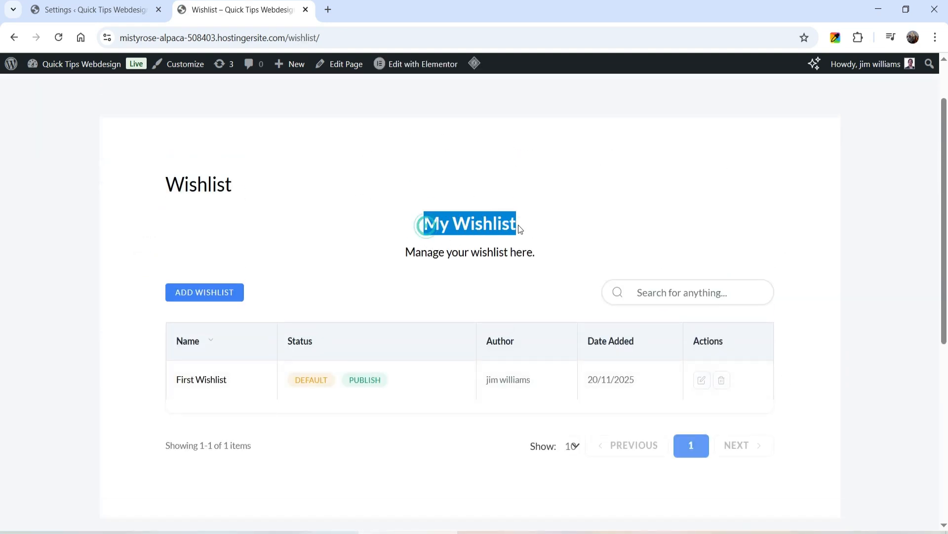
Compare the description and multiple wishlists options in the Wishlist Page settings with the storefront wishlist page.
{"action": "left_click", "coordinate": [141, 14]}
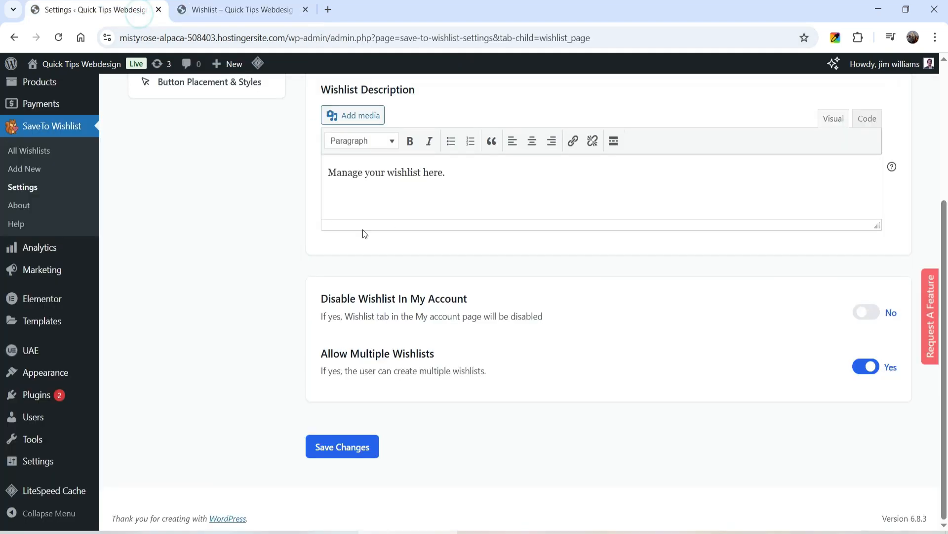
{"action": "scroll", "coordinate": [362, 229], "scroll_direction": "up", "scroll_amount": 3}
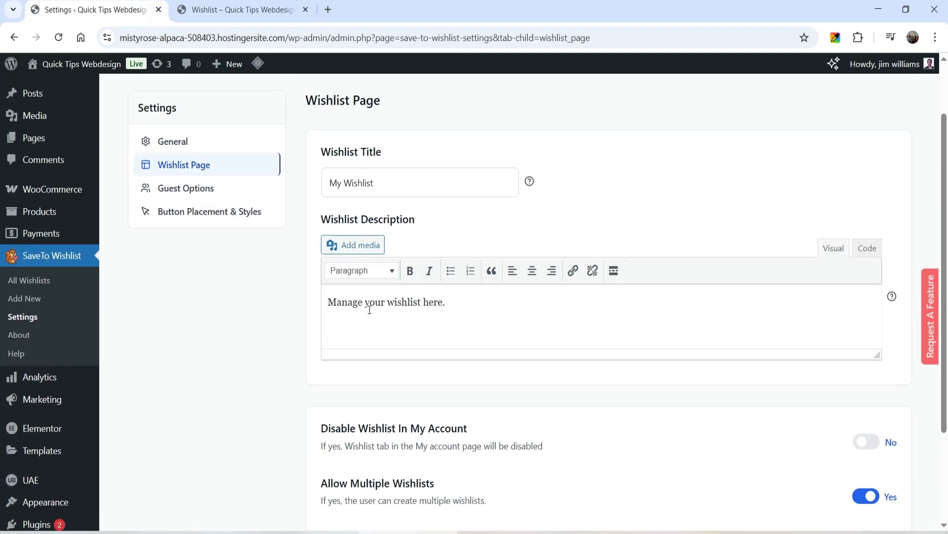
{"action": "left_click", "coordinate": [249, 12]}
{"action": "left_click_drag", "start_coordinate": [538, 256], "coordinate": [384, 258]}
{"action": "left_click", "coordinate": [505, 227]}
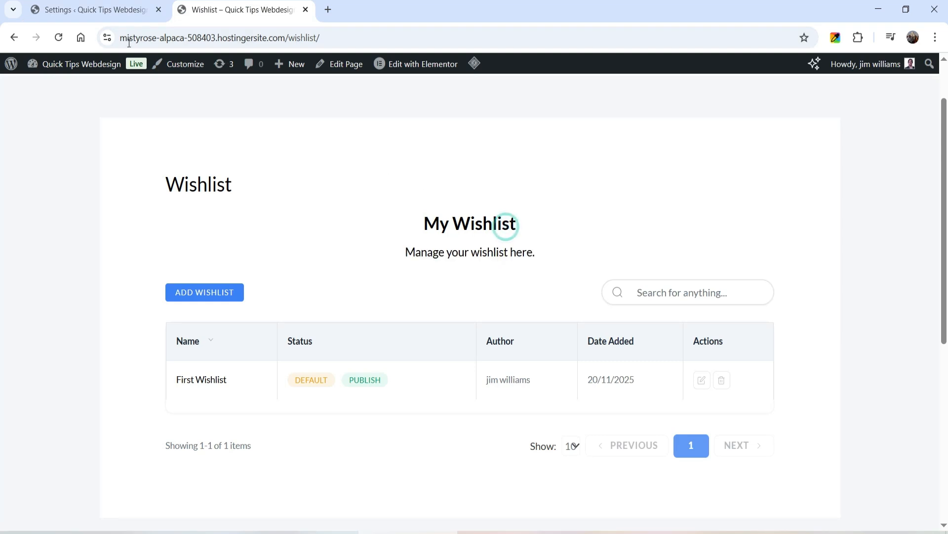
{"action": "left_click", "coordinate": [74, 10]}
{"action": "left_click", "coordinate": [225, 6]}
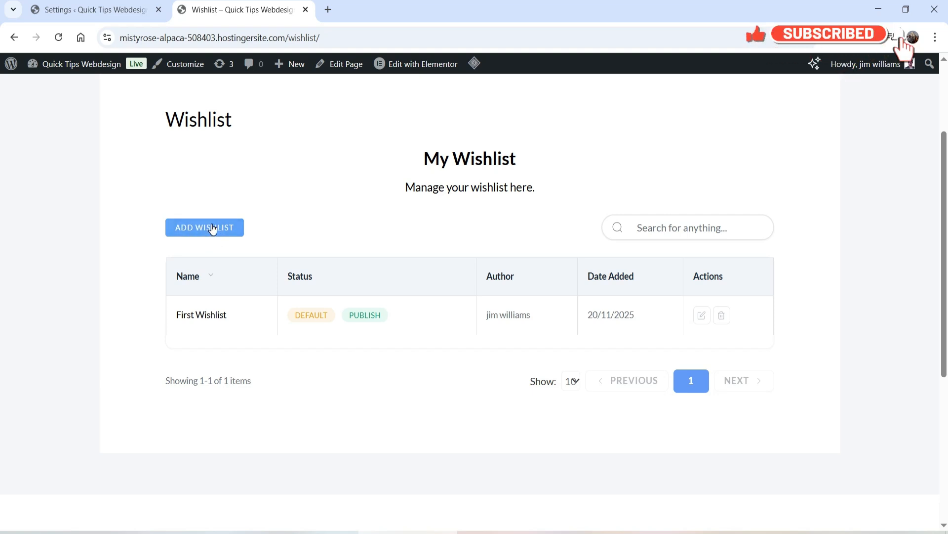
{"action": "key", "text": "ctrl+shift+Tab"}
{"action": "scroll", "coordinate": [474, 353], "scroll_direction": "down", "scroll_amount": 3}
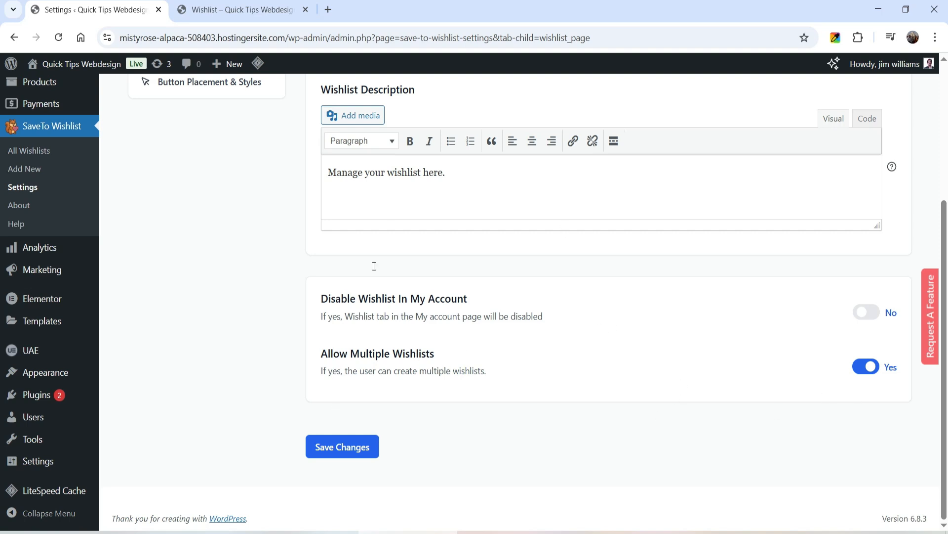
On the storefront wishlist page, create a new wishlist named "My Shopping" and mark it as default.
{"action": "left_click", "coordinate": [237, 9]}
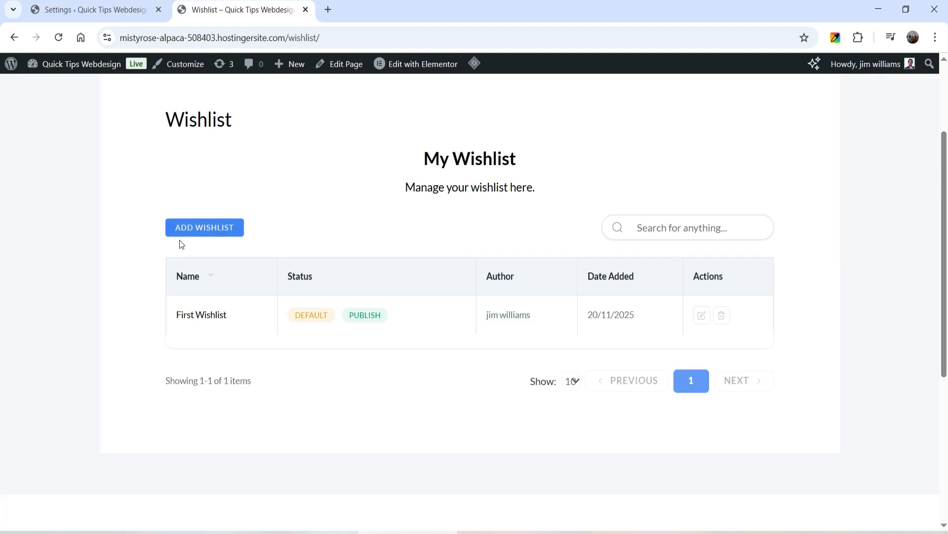
{"action": "left_click", "coordinate": [206, 230]}
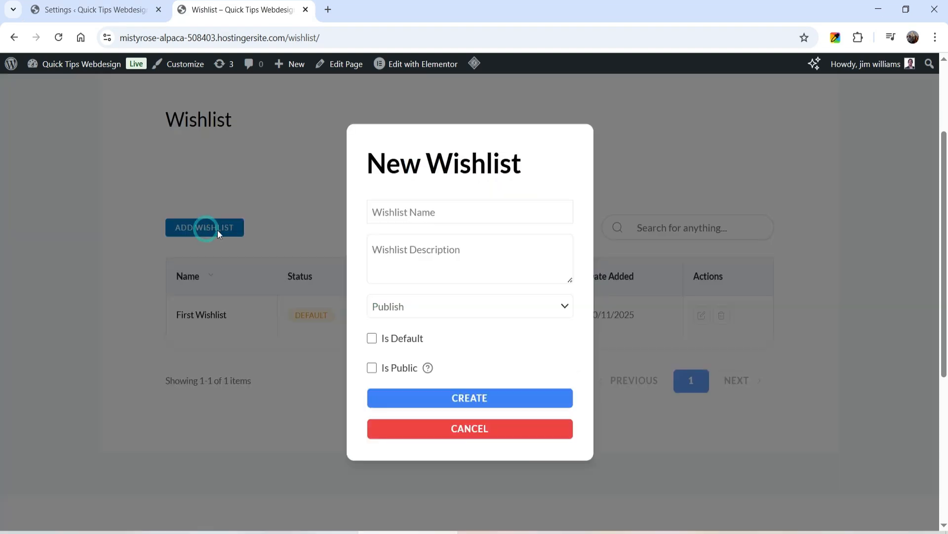
{"action": "left_click", "coordinate": [428, 212]}
{"action": "type", "text": "My Shopping"}
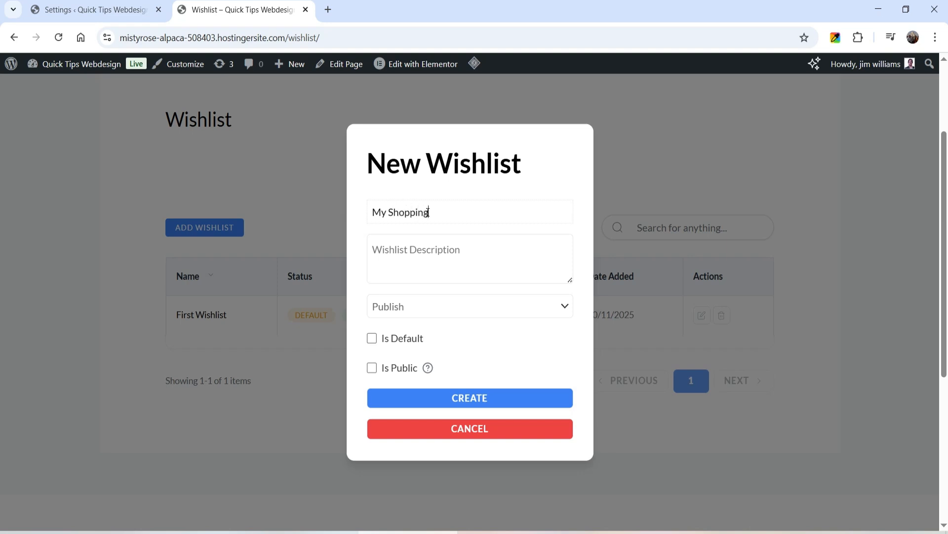
{"action": "scroll", "coordinate": [496, 295], "scroll_direction": "down", "scroll_amount": 1}
{"action": "left_click", "coordinate": [374, 340]}
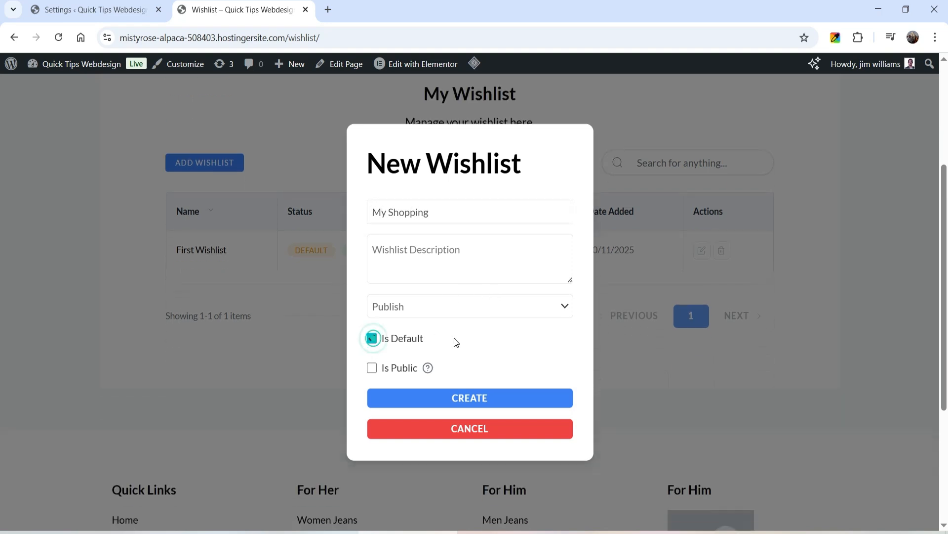
{"action": "left_click", "coordinate": [486, 401]}
{"action": "scroll", "coordinate": [29, 290], "scroll_direction": "down", "scroll_amount": 2}
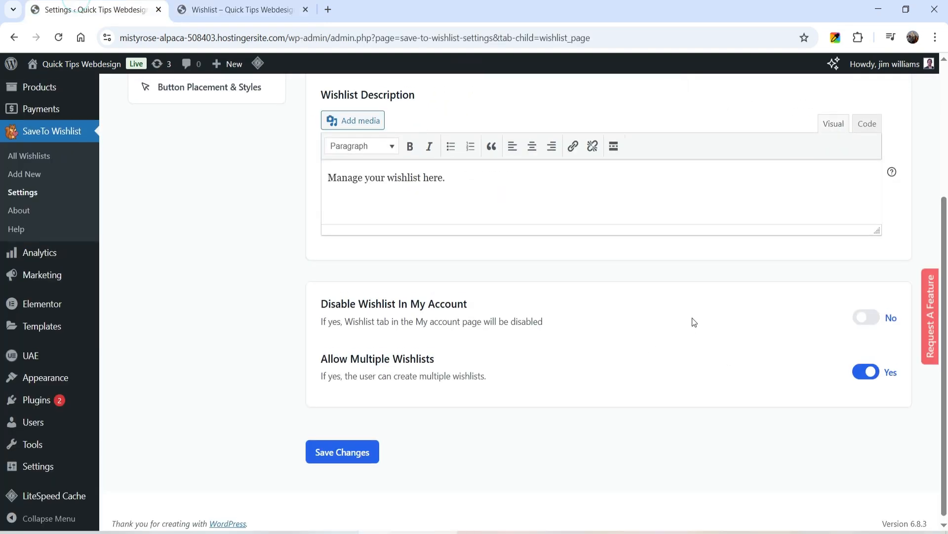
Return to the plugin settings, open Guest Options, leave Disable Guest Wishlist set to No and save the changes.
{"action": "scroll", "coordinate": [693, 318], "scroll_direction": "up", "scroll_amount": 3}
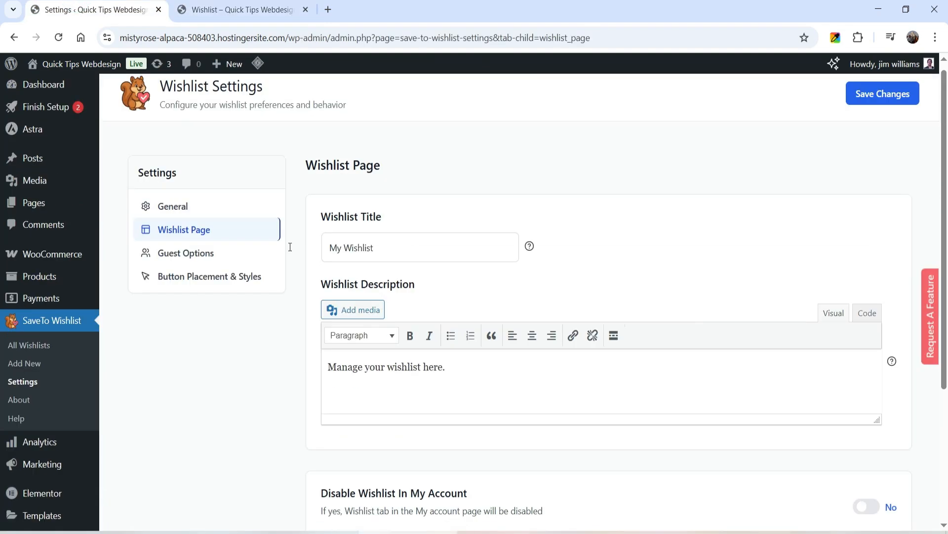
{"action": "left_click", "coordinate": [184, 256]}
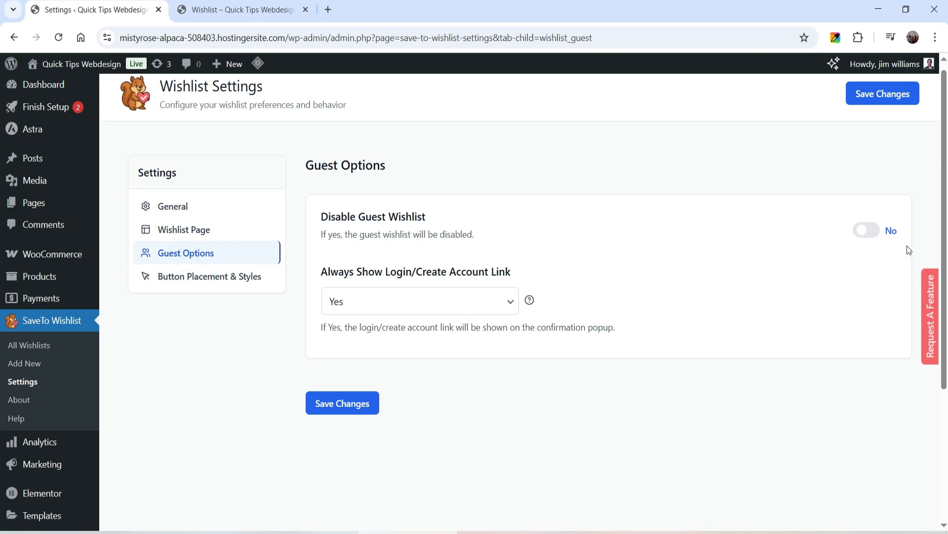
{"action": "left_click", "coordinate": [867, 232]}
{"action": "left_click", "coordinate": [867, 232]}
{"action": "left_click", "coordinate": [354, 408]}
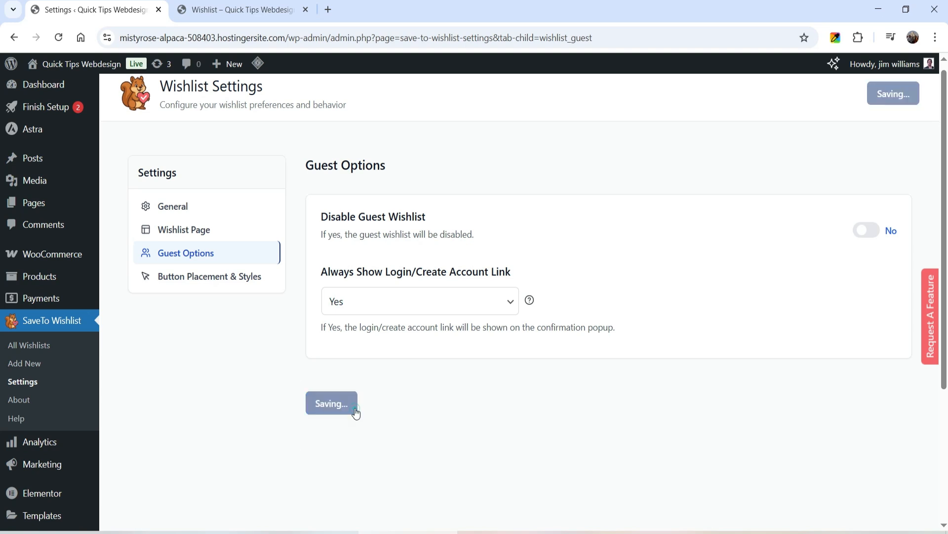
Open the Button Placement & Styles settings, then switch to the storefront and display the store page with all products.
{"action": "left_click", "coordinate": [185, 282]}
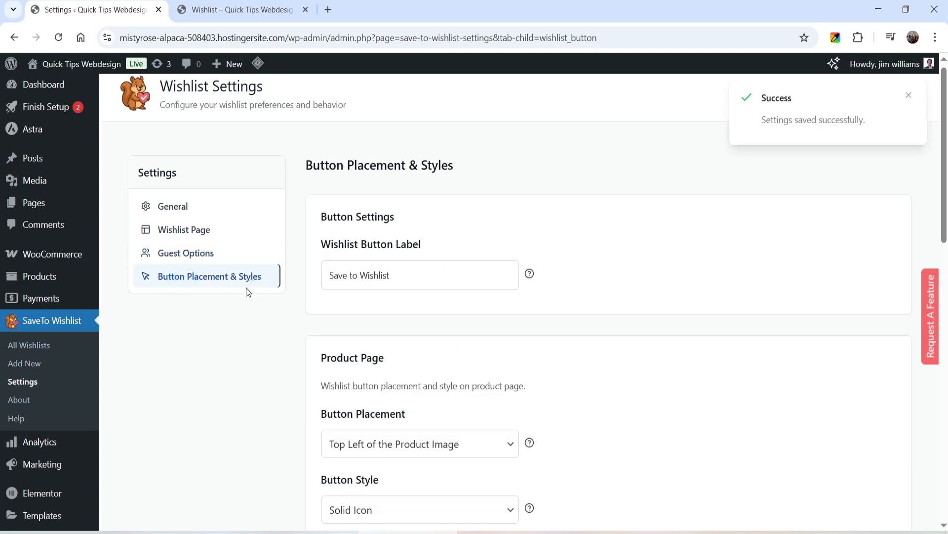
{"action": "left_click", "coordinate": [292, 10]}
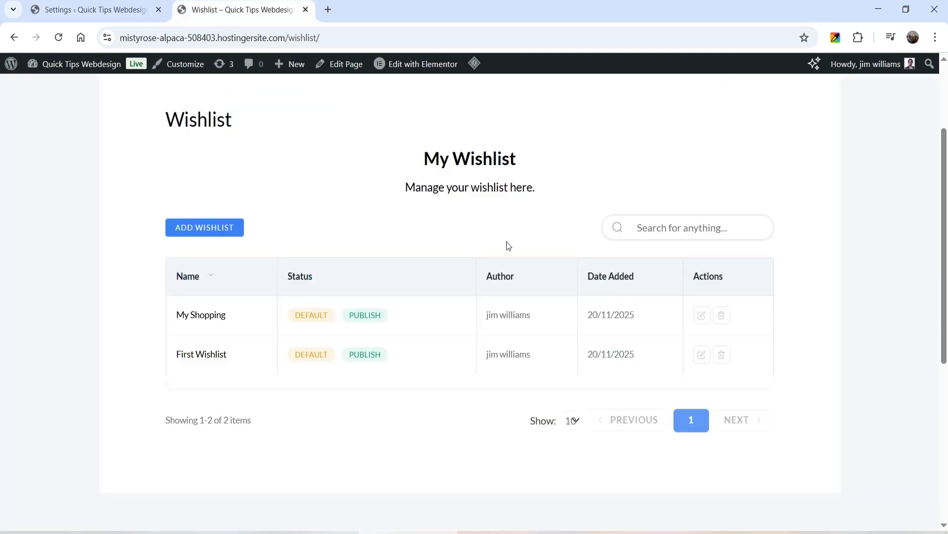
{"action": "left_click", "coordinate": [141, 104]}
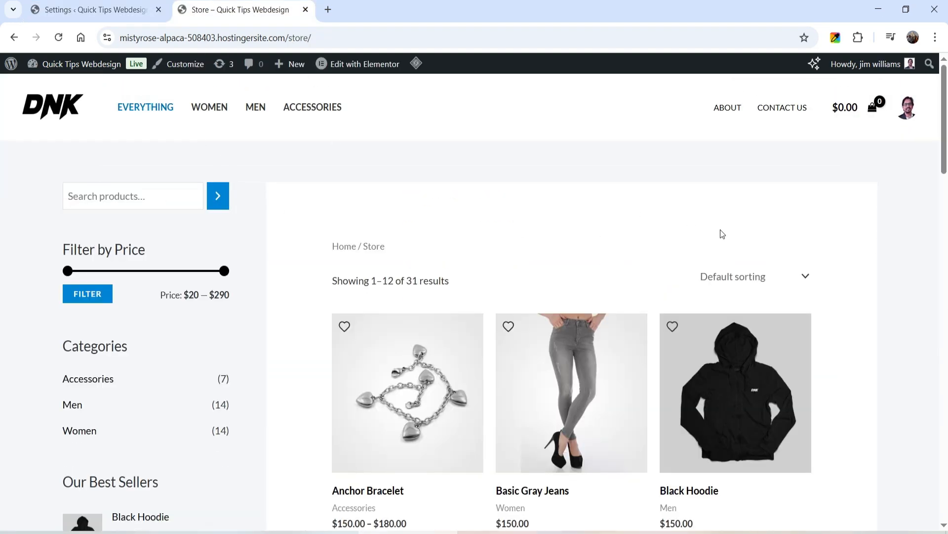
{"action": "scroll", "coordinate": [913, 218], "scroll_direction": "down", "scroll_amount": 1}
{"action": "left_click", "coordinate": [508, 198]}
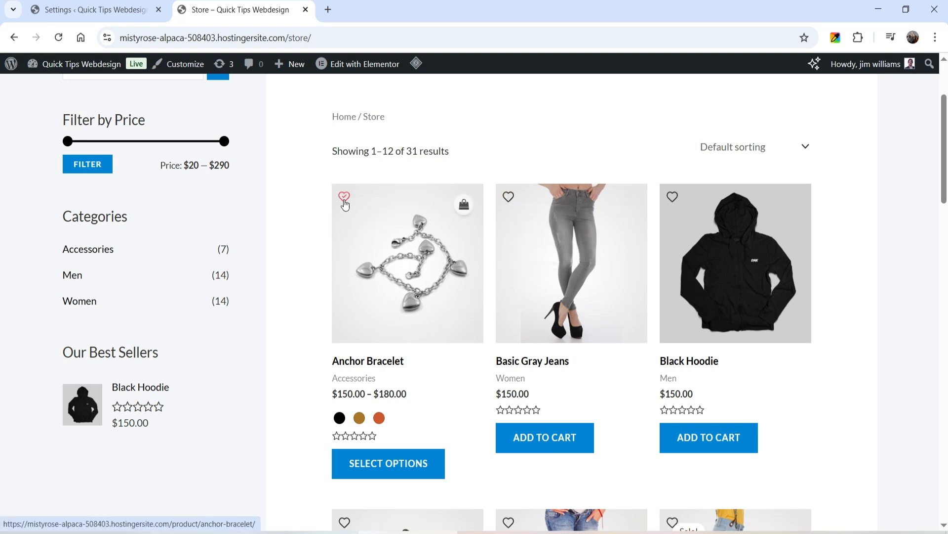
Check the list choices in the Anchor Bracelet's wishlist chooser, add the bracelet to the wishlist and dismiss the confirmation popup.
{"action": "mouse_move", "coordinate": [344, 203]}
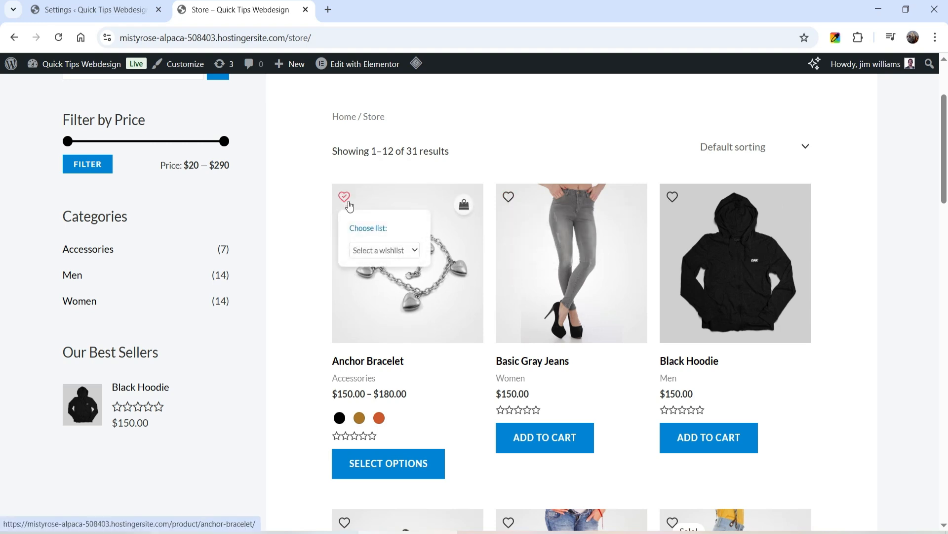
{"action": "left_click", "coordinate": [386, 252]}
{"action": "left_click", "coordinate": [386, 251]}
{"action": "left_click", "coordinate": [386, 251]}
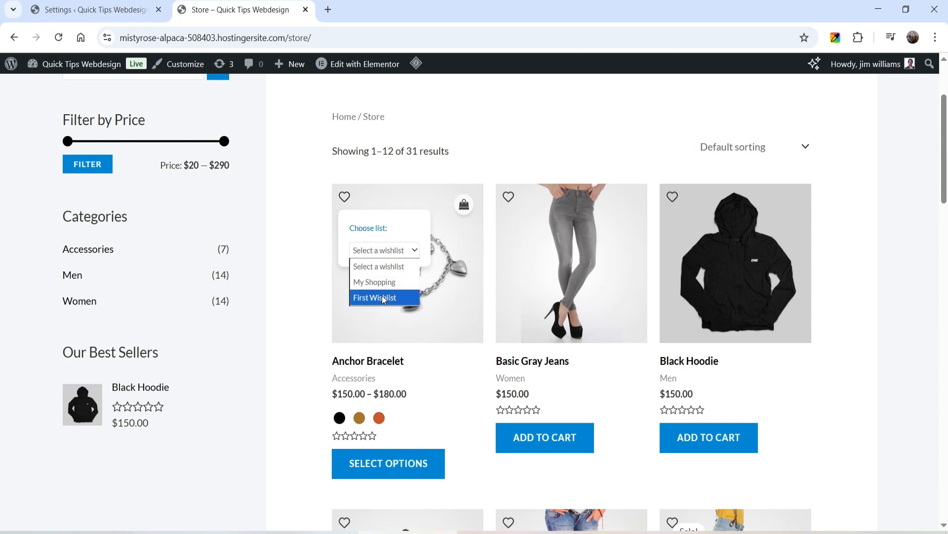
{"action": "left_click", "coordinate": [347, 202]}
{"action": "left_click", "coordinate": [347, 200]}
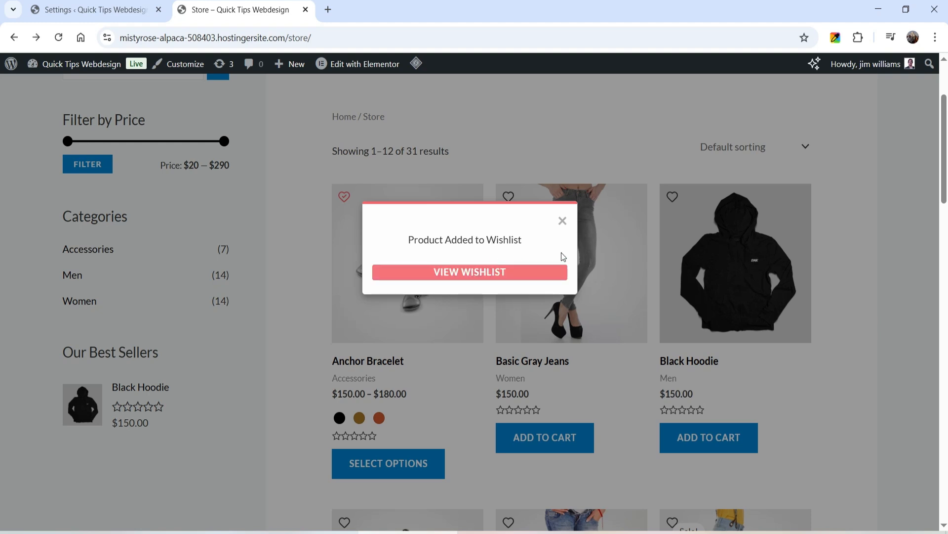
{"action": "left_click", "coordinate": [562, 221]}
On the Anchor Bracelet product page, remove the product from the wishlist, re-add it to First Wishlist and open that wishlist.
{"action": "left_click", "coordinate": [447, 290]}
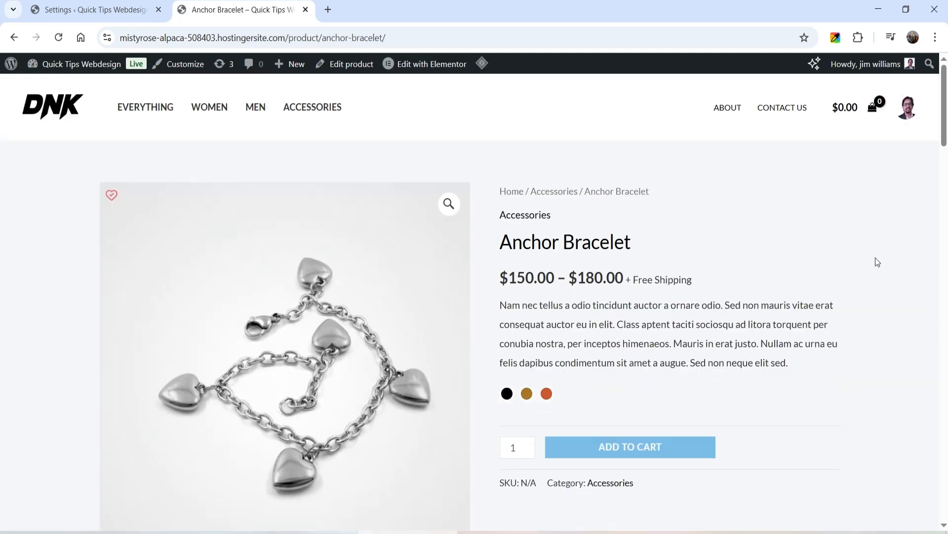
{"action": "left_click", "coordinate": [112, 195]}
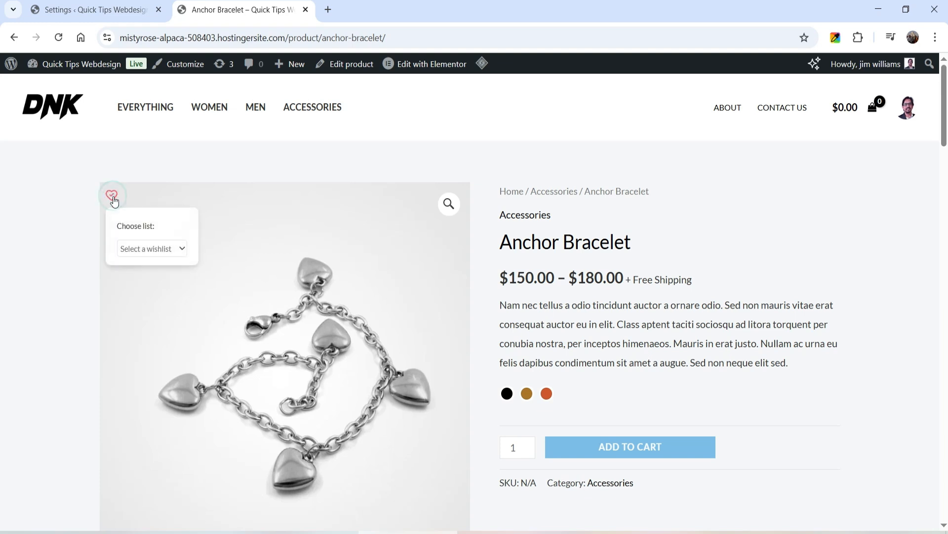
{"action": "left_click", "coordinate": [139, 258]}
{"action": "left_click", "coordinate": [155, 291]}
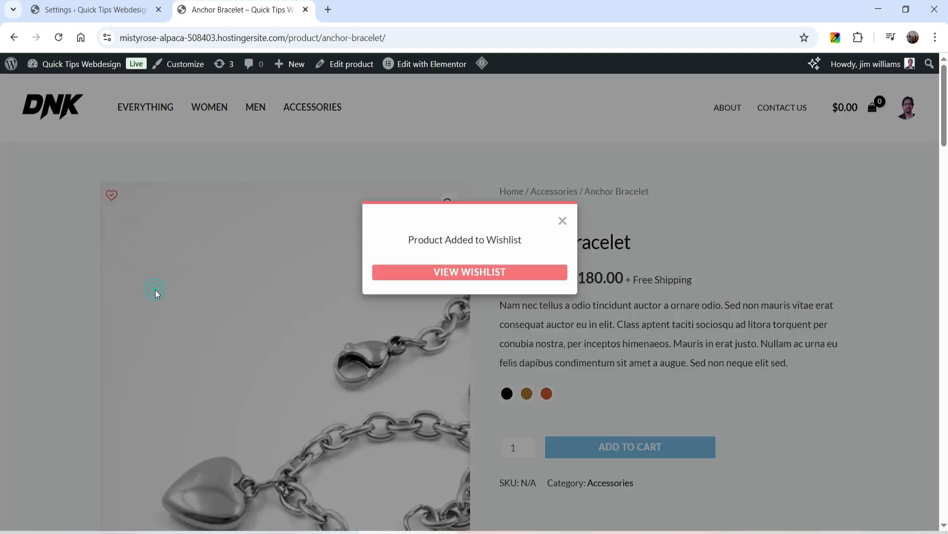
{"action": "left_click", "coordinate": [491, 282]}
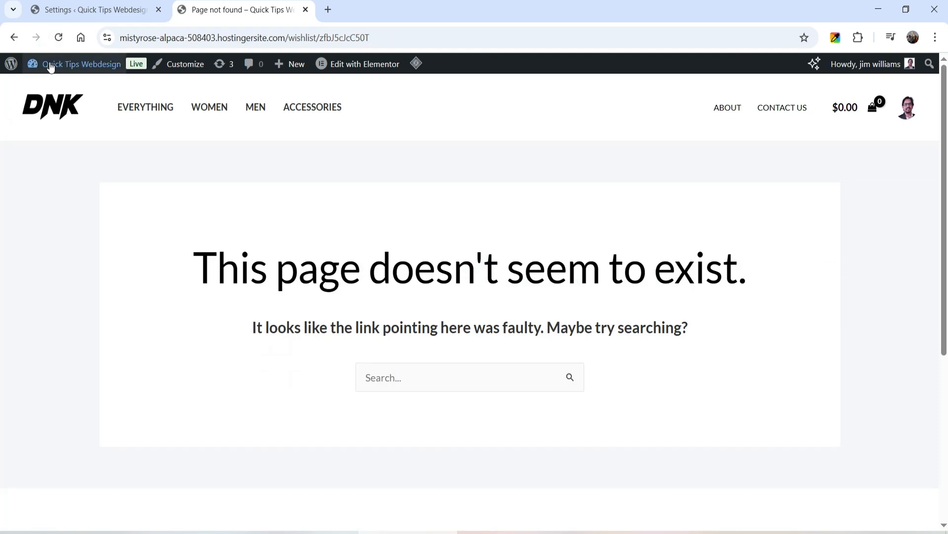
Go to the WordPress dashboard and re-save the Permalinks settings, keeping the Post name structure and the /product/ custom base.
{"action": "mouse_move", "coordinate": [52, 67]}
{"action": "left_click", "coordinate": [54, 86]}
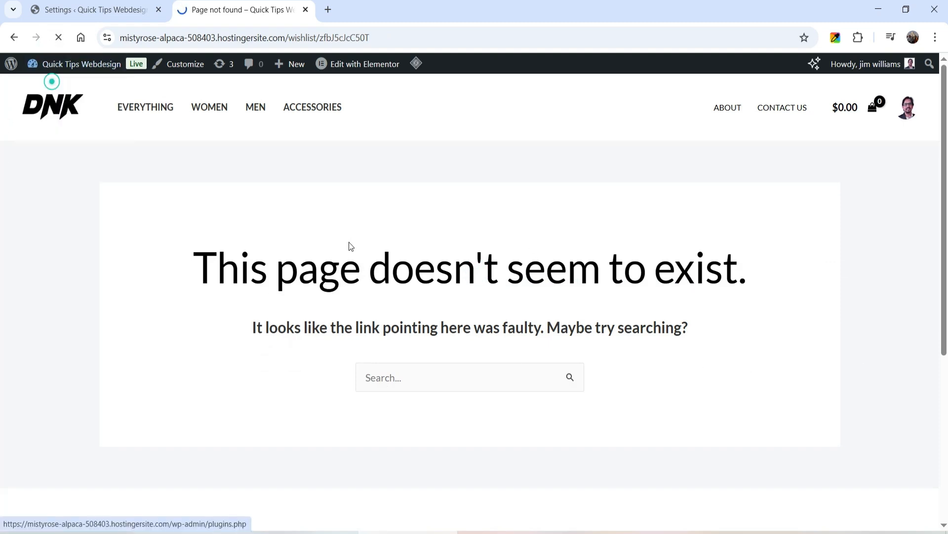
{"action": "scroll", "coordinate": [212, 251], "scroll_direction": "down", "scroll_amount": 5}
{"action": "mouse_move", "coordinate": [31, 403]}
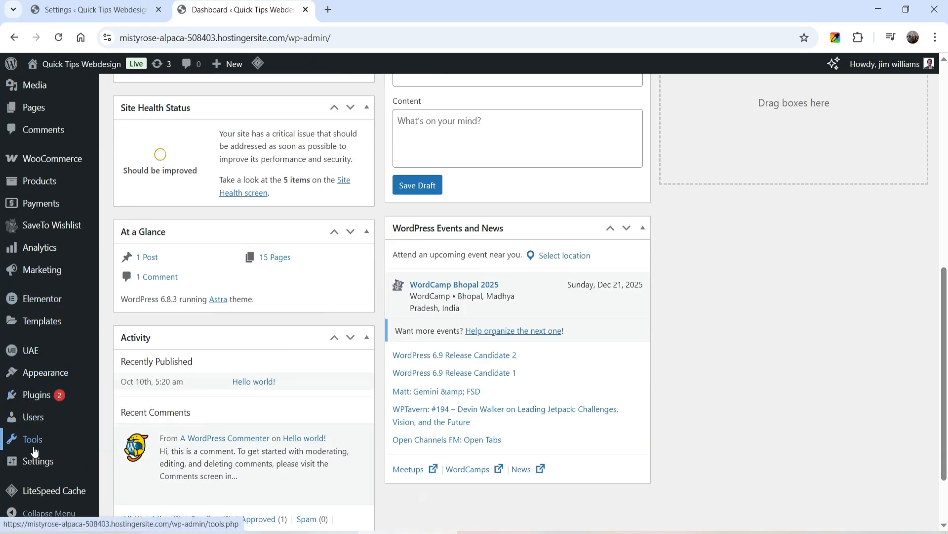
{"action": "mouse_move", "coordinate": [40, 462]}
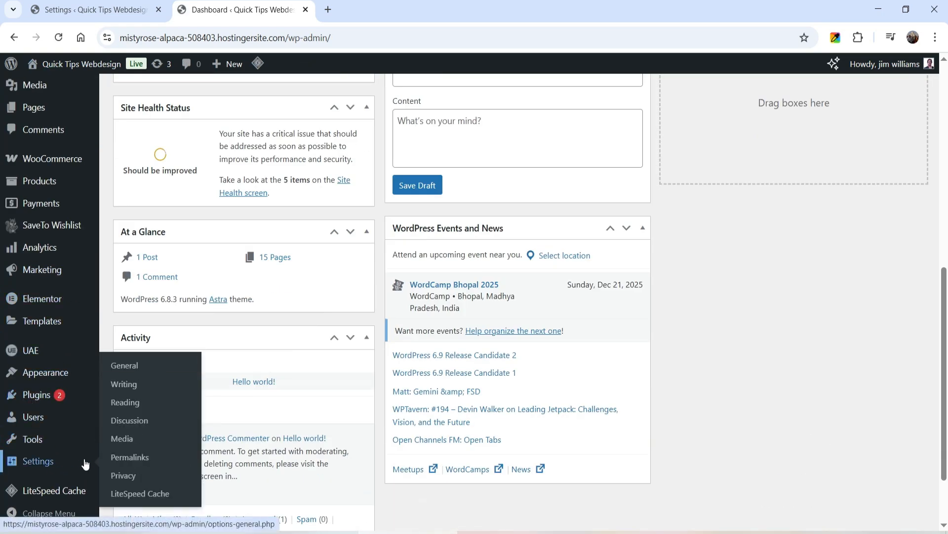
{"action": "left_click", "coordinate": [130, 457]}
{"action": "scroll", "coordinate": [316, 250], "scroll_direction": "down", "scroll_amount": 6}
{"action": "scroll", "coordinate": [300, 259], "scroll_direction": "down", "scroll_amount": 5}
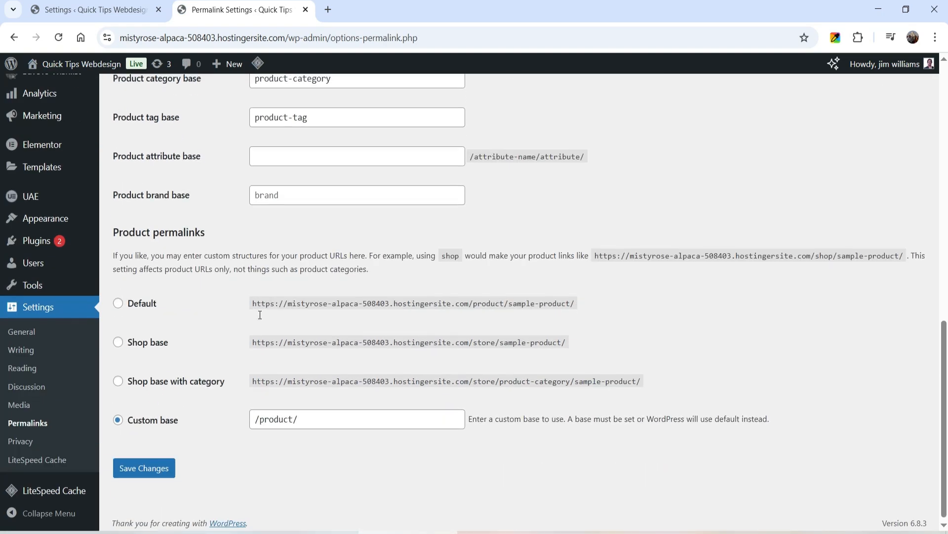
{"action": "left_click", "coordinate": [146, 466]}
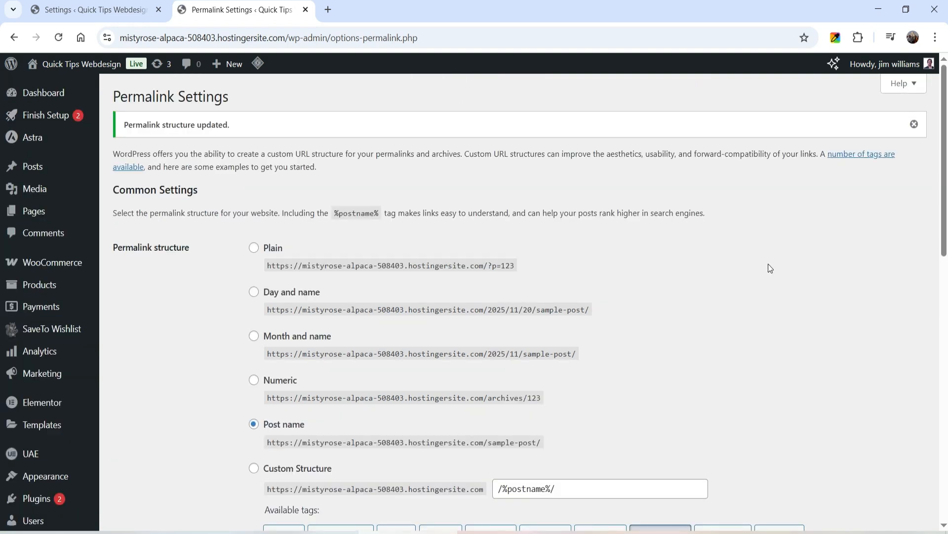
{"action": "scroll", "coordinate": [770, 268], "scroll_direction": "down", "scroll_amount": 9}
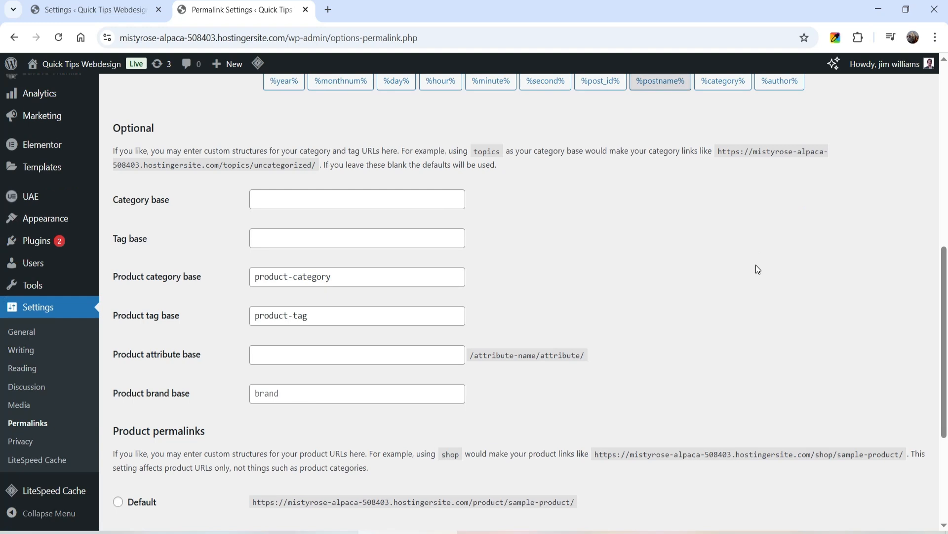
{"action": "scroll", "coordinate": [757, 268], "scroll_direction": "up", "scroll_amount": 10}
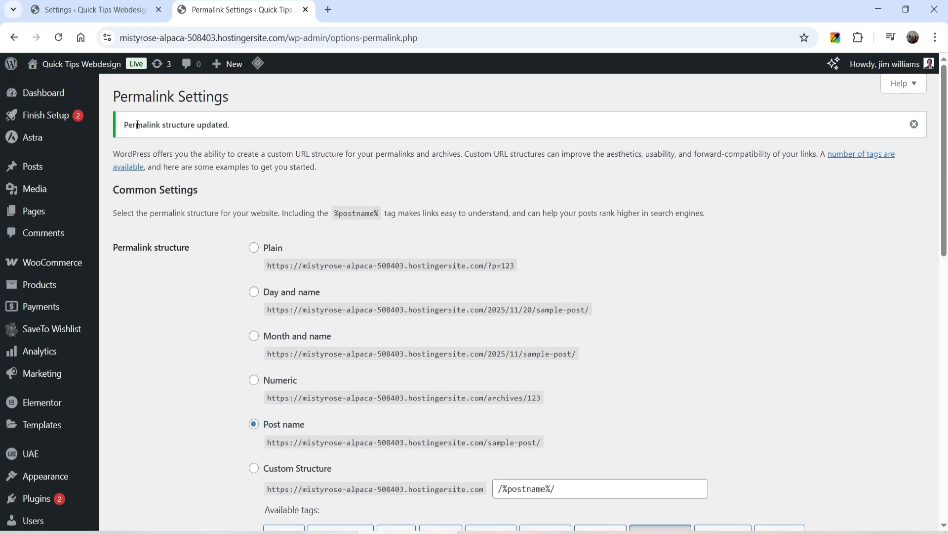
Visit the storefront, open the Wishlist section in My Account and view the products in the My Shopping wishlist.
{"action": "mouse_move", "coordinate": [80, 63]}
{"action": "left_click", "coordinate": [48, 82]}
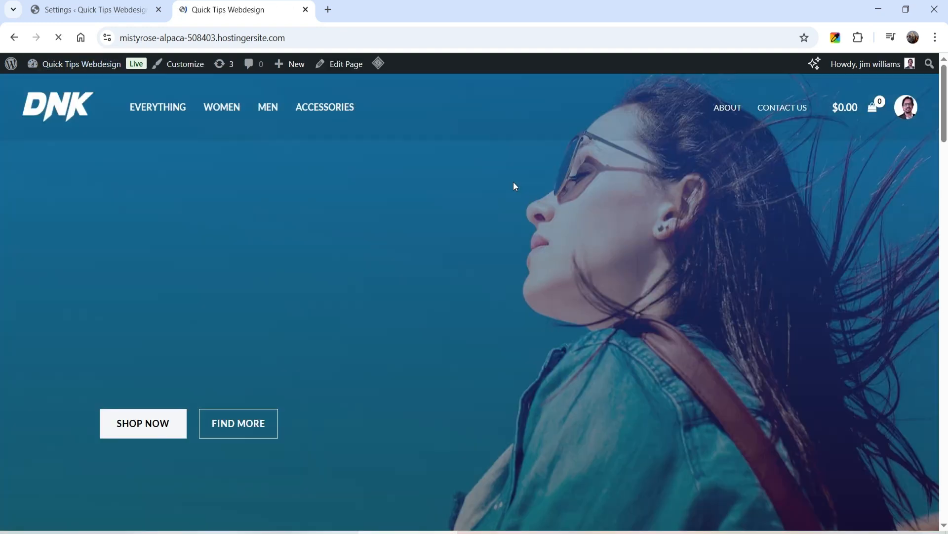
{"action": "left_click", "coordinate": [904, 115]}
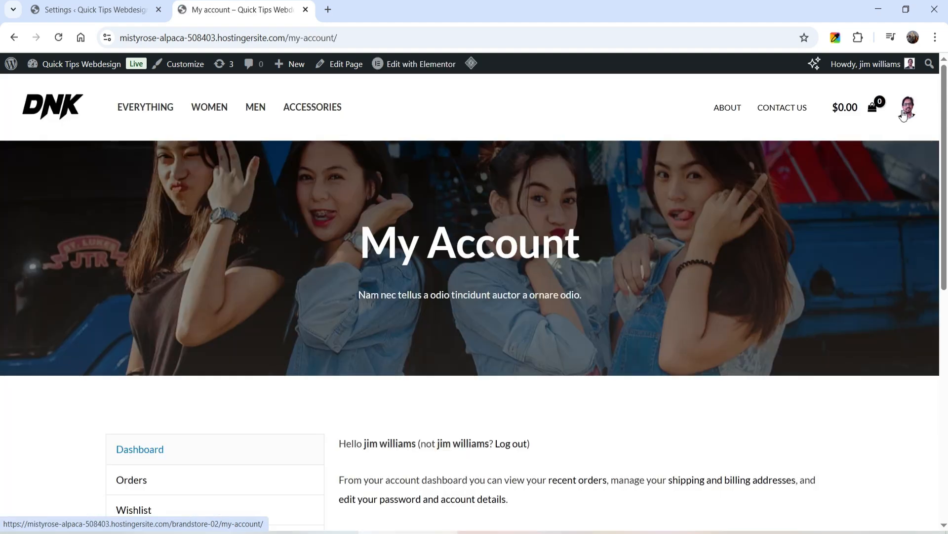
{"action": "scroll", "coordinate": [165, 250], "scroll_direction": "down", "scroll_amount": 5}
{"action": "left_click", "coordinate": [140, 250]}
{"action": "scroll", "coordinate": [663, 208], "scroll_direction": "down", "scroll_amount": 6}
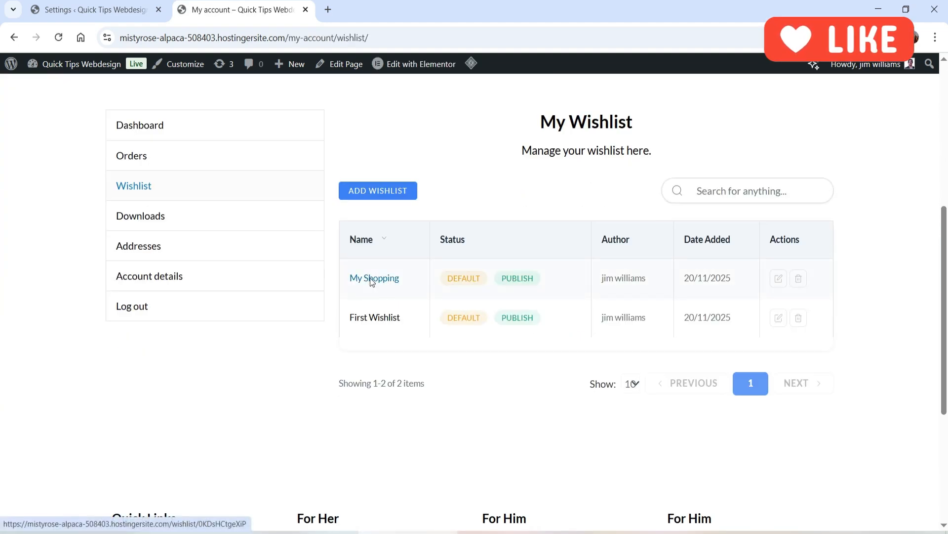
{"action": "left_click", "coordinate": [372, 279]}
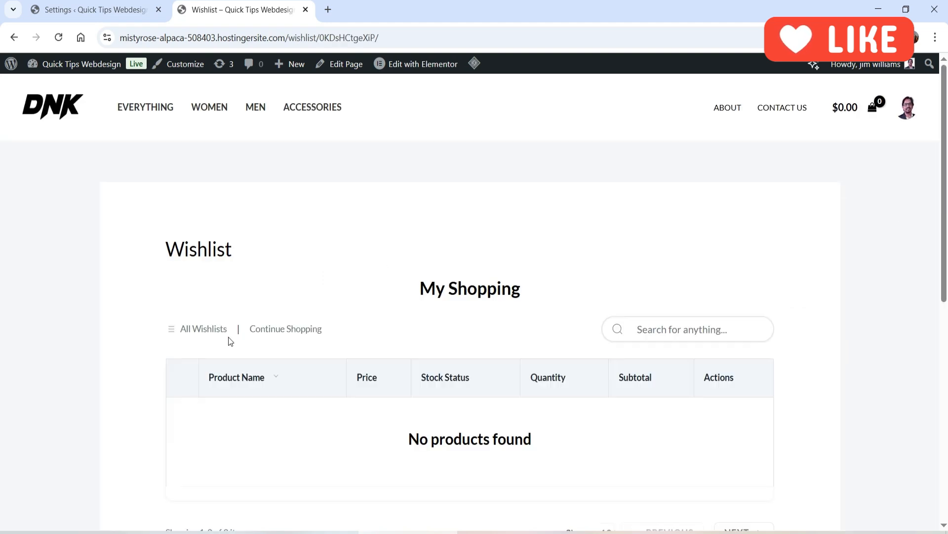
Return to the overview of all wishlists, open First Wishlist and examine its product table.
{"action": "left_click", "coordinate": [201, 329]}
{"action": "scroll", "coordinate": [443, 262], "scroll_direction": "down", "scroll_amount": 4}
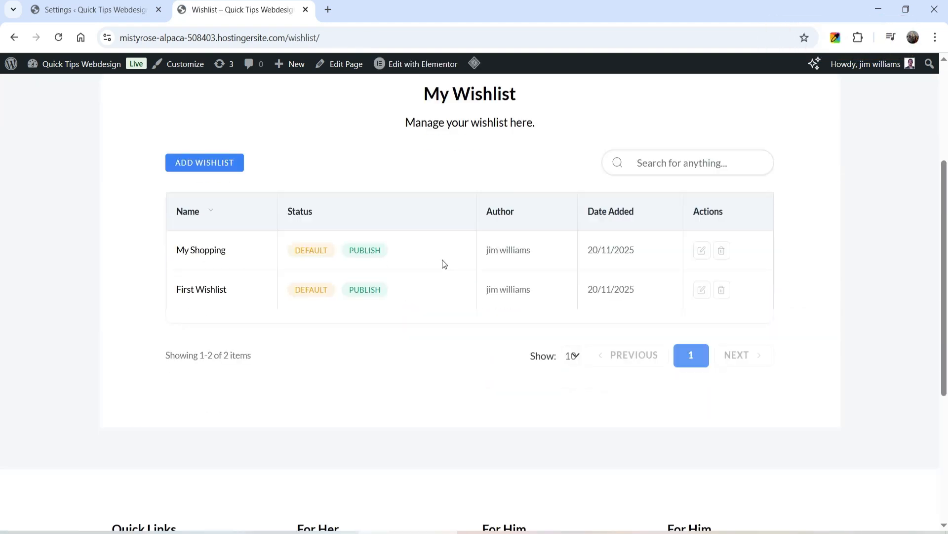
{"action": "left_click", "coordinate": [208, 289]}
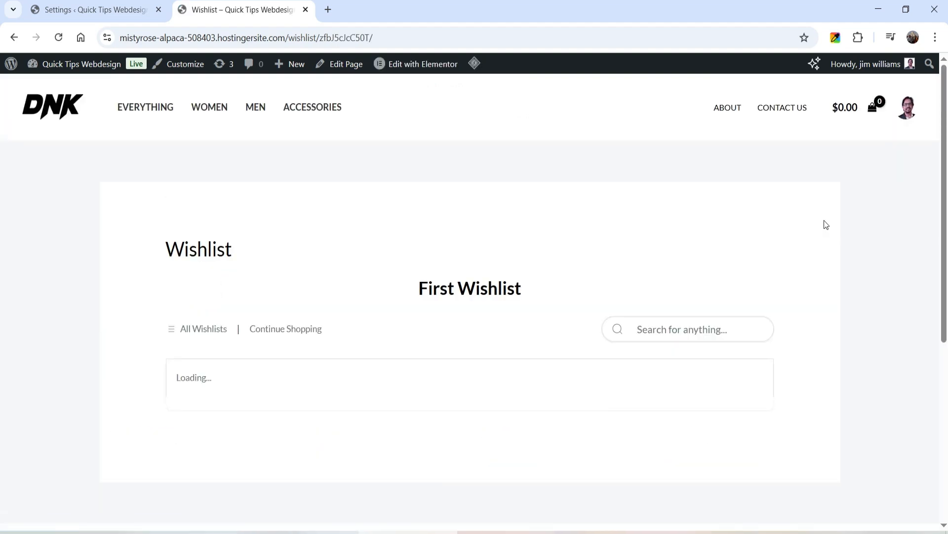
{"action": "scroll", "coordinate": [538, 192], "scroll_direction": "down", "scroll_amount": 4}
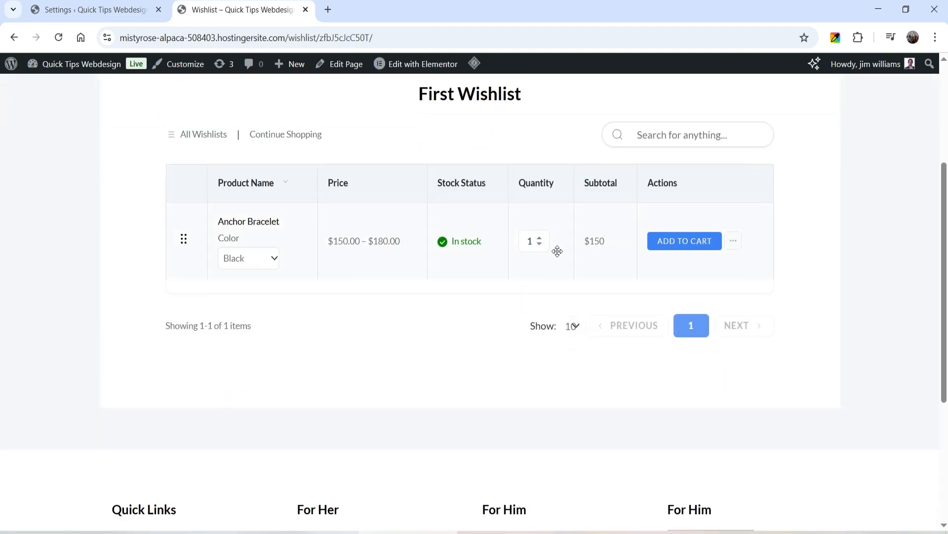
{"action": "scroll", "coordinate": [755, 252], "scroll_direction": "up", "scroll_amount": 4}
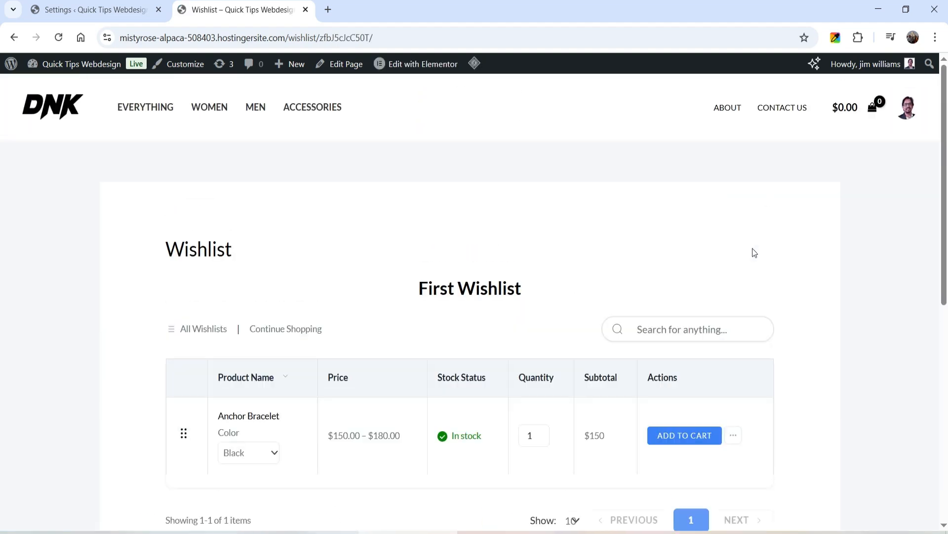
From the store page, add the Black Hoodie to the default wishlist and close the confirmation popup.
{"action": "left_click", "coordinate": [147, 106]}
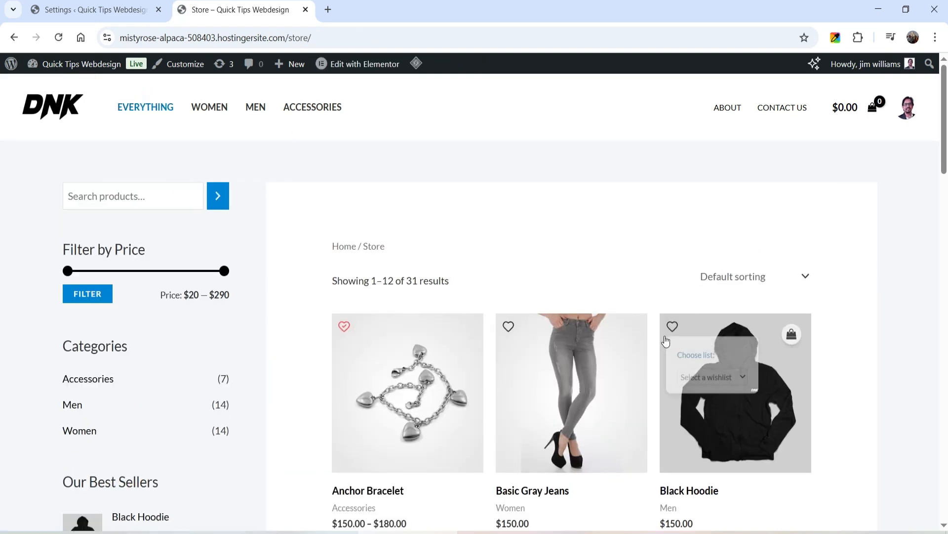
{"action": "left_click", "coordinate": [672, 327]}
{"action": "left_click", "coordinate": [562, 220]}
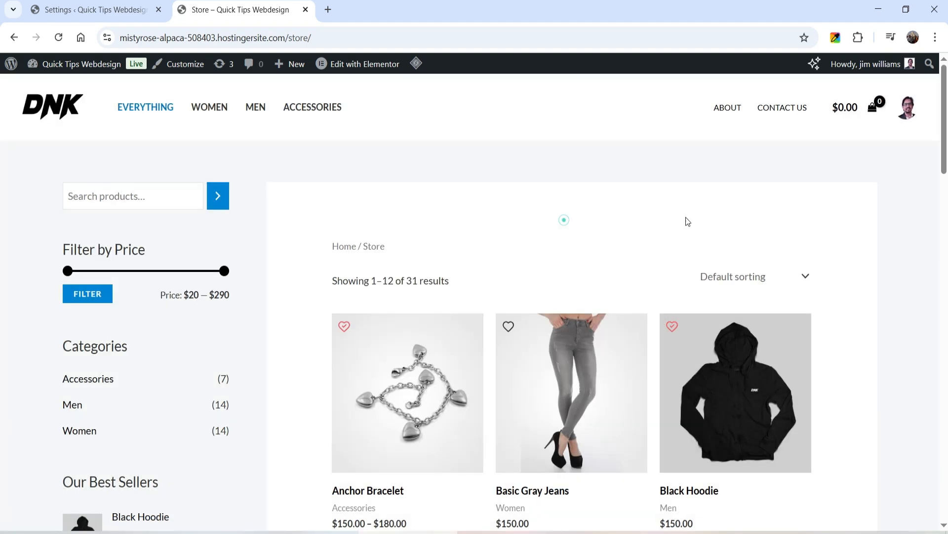
Add the Basic Gray Jeans to the My Shopping wishlist using the product's list chooser.
{"action": "mouse_move", "coordinate": [508, 332]}
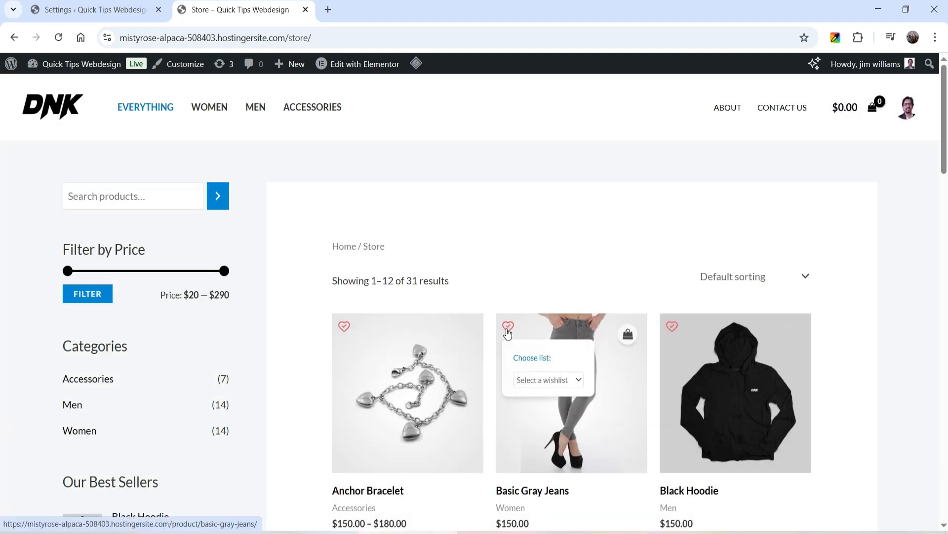
{"action": "left_click", "coordinate": [543, 380]}
{"action": "left_click", "coordinate": [549, 411]}
View the My Shopping wishlist, reload the page and examine its title and listed products.
{"action": "left_click", "coordinate": [458, 271]}
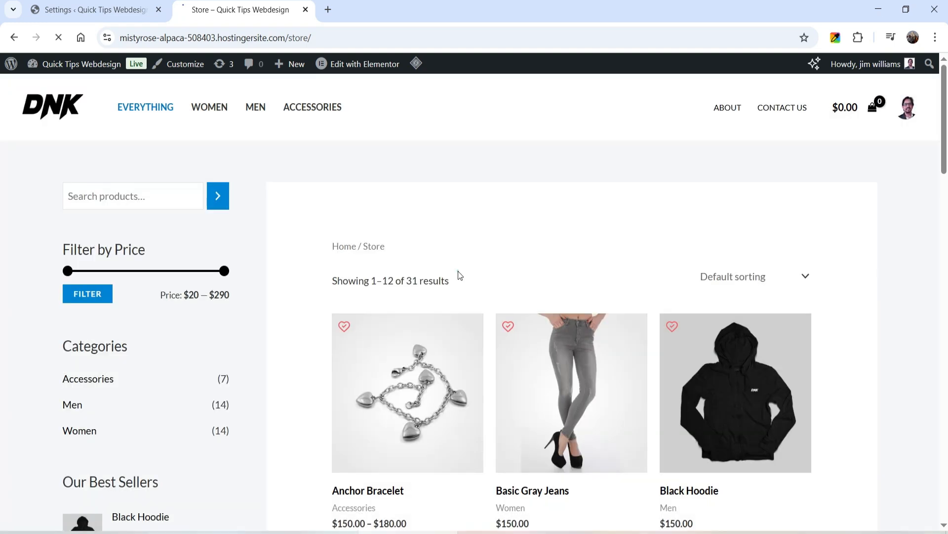
{"action": "left_click", "coordinate": [58, 37]}
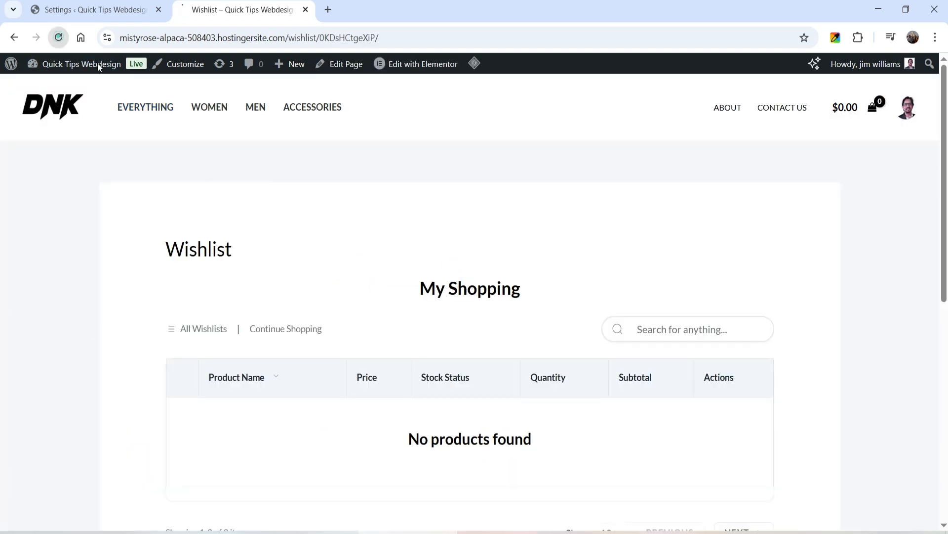
{"action": "scroll", "coordinate": [748, 213], "scroll_direction": "down", "scroll_amount": 3}
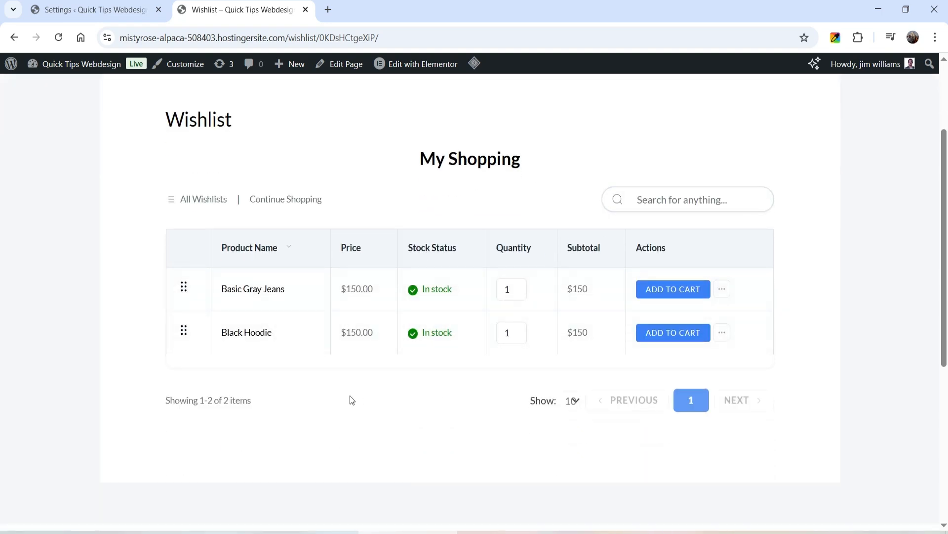
{"action": "left_click_drag", "start_coordinate": [421, 156], "coordinate": [522, 160]}
{"action": "left_click", "coordinate": [534, 159]}
{"action": "scroll", "coordinate": [729, 223], "scroll_direction": "up", "scroll_amount": 3}
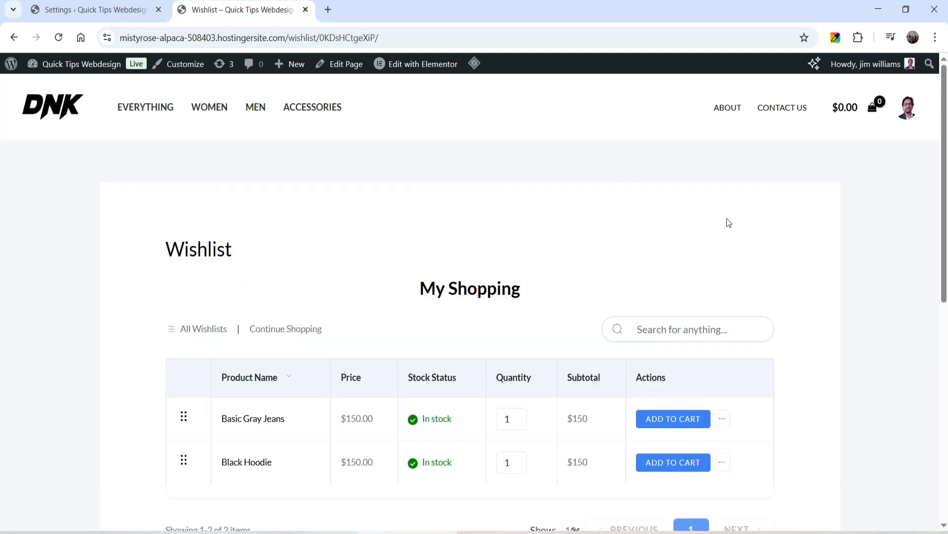
Go back to the overview of all wishlists and reopen First Wishlist.
{"action": "left_click", "coordinate": [200, 329]}
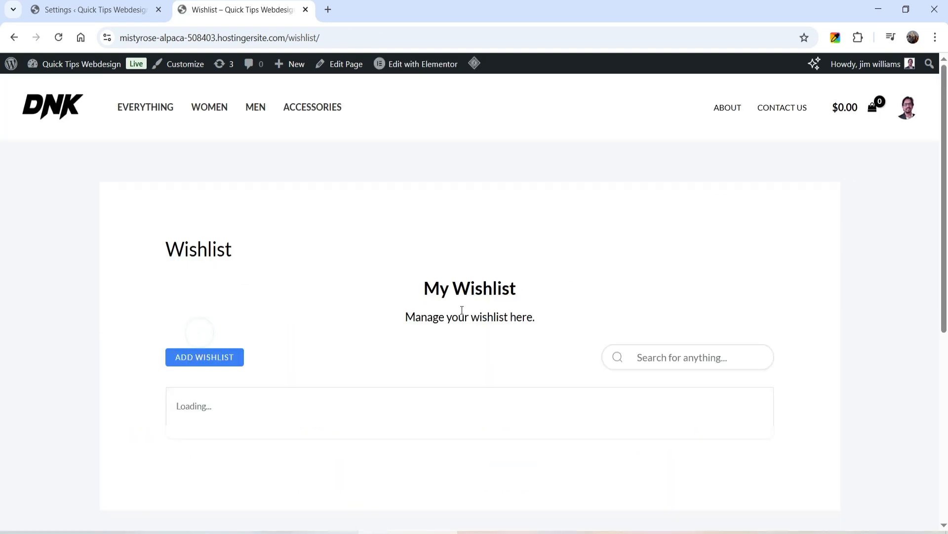
{"action": "scroll", "coordinate": [441, 291], "scroll_direction": "down", "scroll_amount": 4}
{"action": "left_click", "coordinate": [191, 289]}
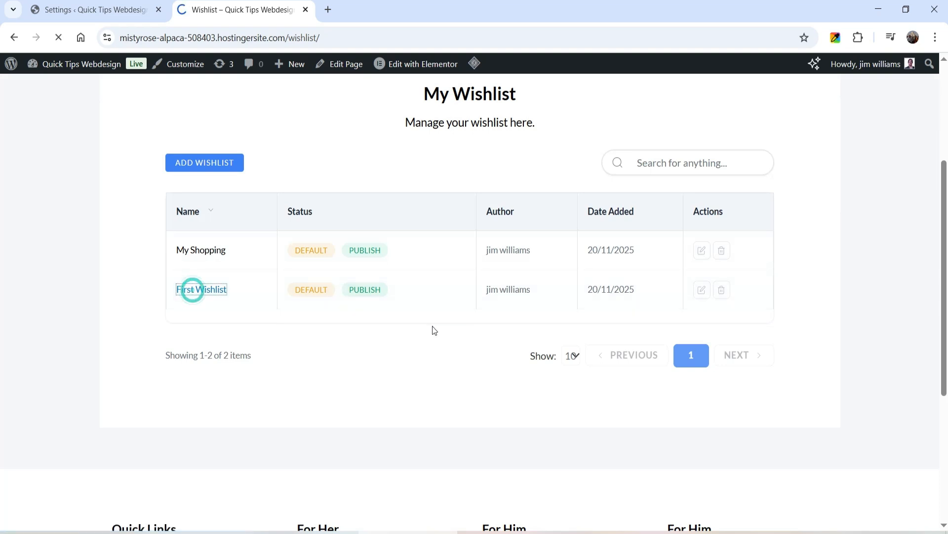
Review the products in First Wishlist, return to all wishlists and open My Shopping to examine its products.
{"action": "scroll", "coordinate": [428, 275], "scroll_direction": "down", "scroll_amount": 3}
{"action": "scroll", "coordinate": [413, 314], "scroll_direction": "up", "scroll_amount": 3}
{"action": "left_click", "coordinate": [216, 332]}
{"action": "scroll", "coordinate": [211, 328], "scroll_direction": "down", "scroll_amount": 3}
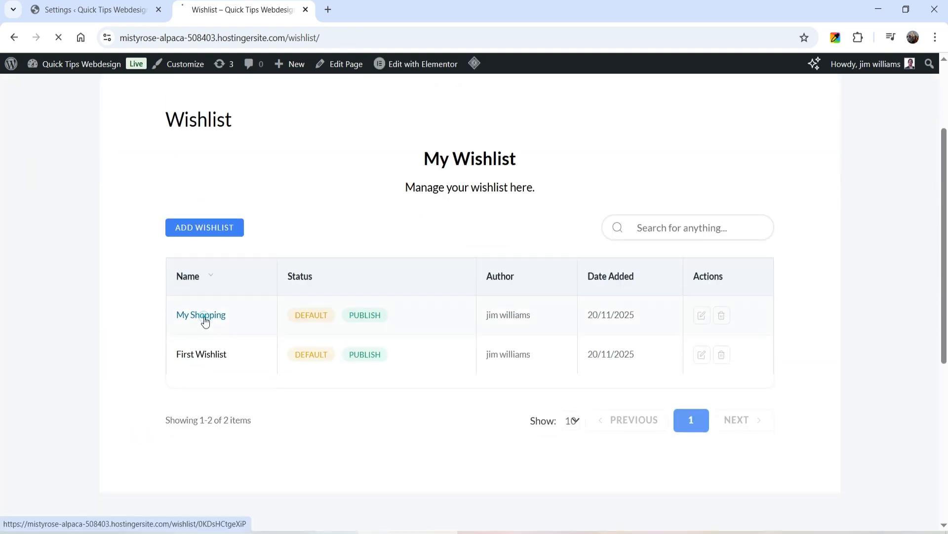
{"action": "left_click", "coordinate": [204, 316]}
{"action": "scroll", "coordinate": [509, 259], "scroll_direction": "down", "scroll_amount": 3}
{"action": "scroll", "coordinate": [693, 394], "scroll_direction": "up", "scroll_amount": 3}
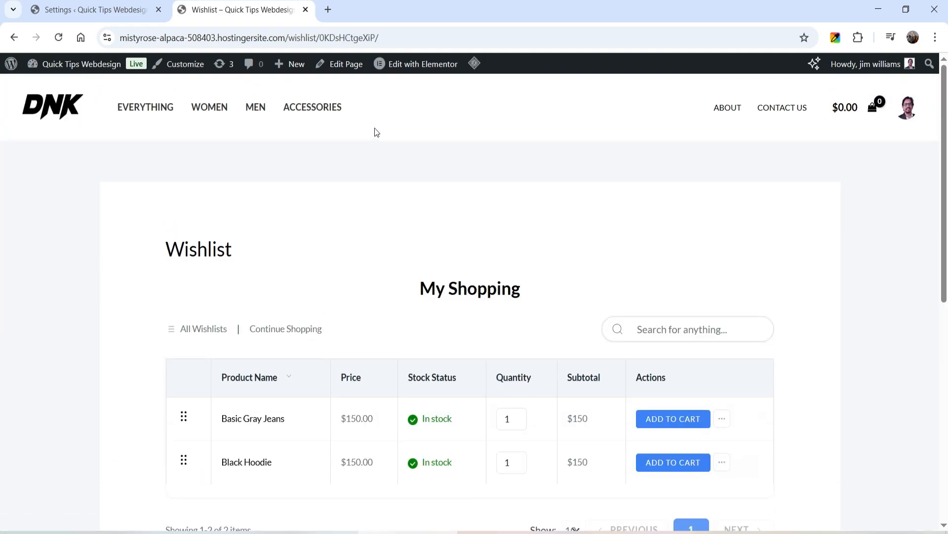
Open the Basic Gray Jeans product page from the store and compare its wishlist icon with the Product Page button placement options.
{"action": "left_click", "coordinate": [153, 108]}
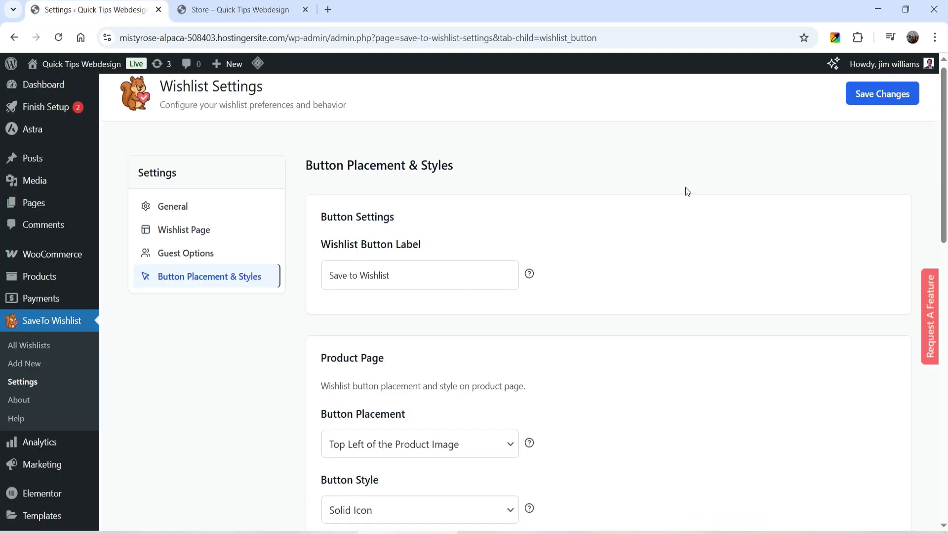
{"action": "scroll", "coordinate": [387, 188], "scroll_direction": "down", "scroll_amount": 4}
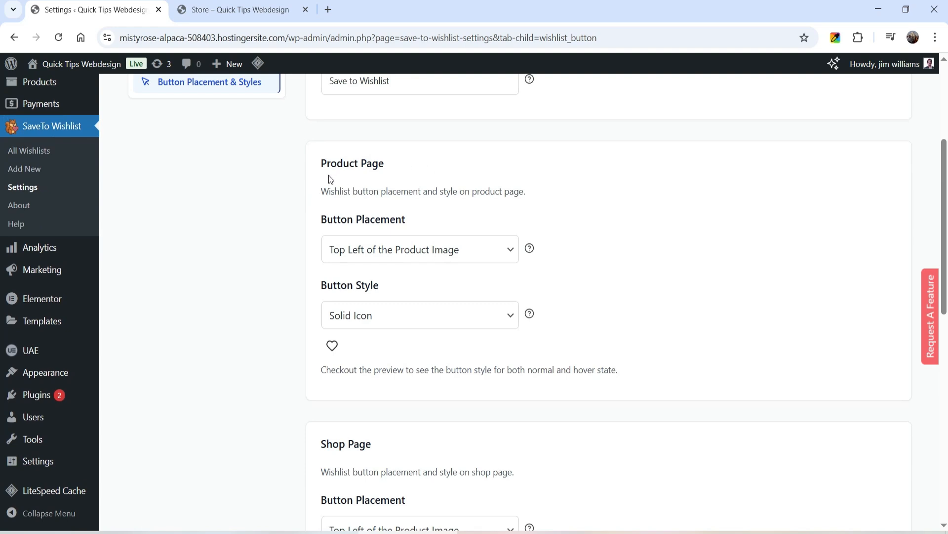
{"action": "left_click", "coordinate": [238, 10]}
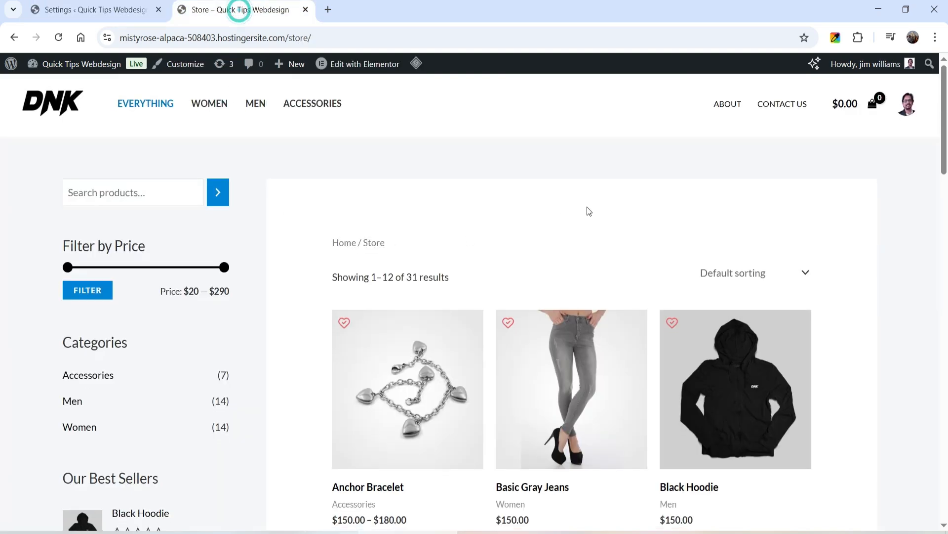
{"action": "left_click", "coordinate": [579, 269]}
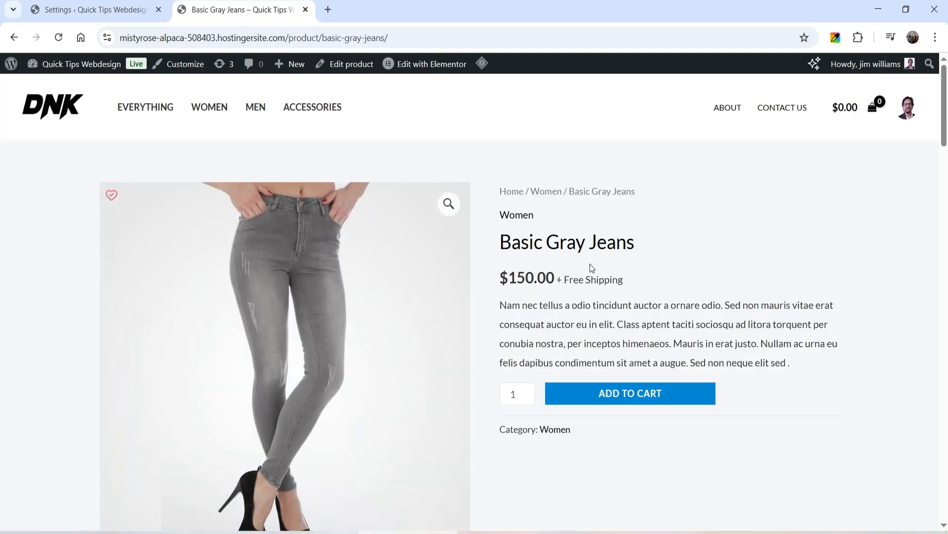
{"action": "left_click", "coordinate": [95, 10]}
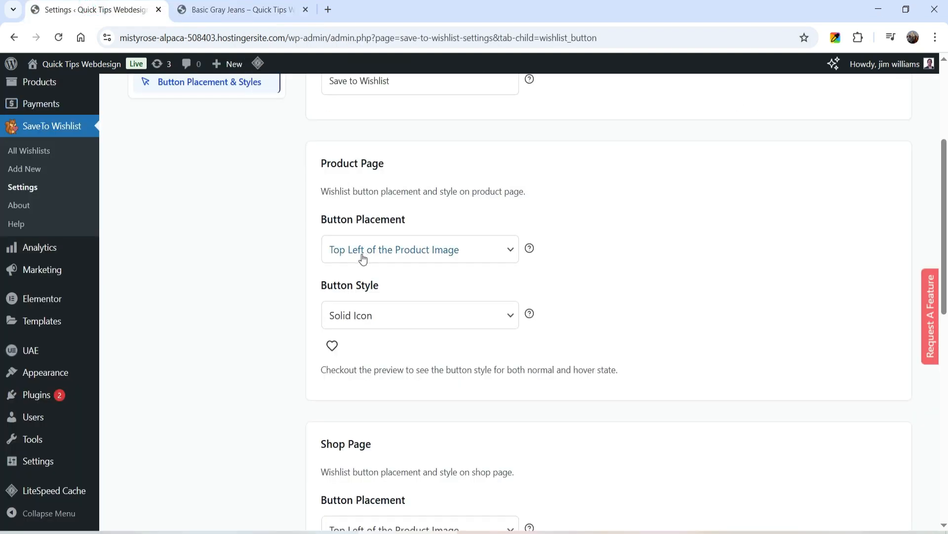
{"action": "left_click", "coordinate": [443, 258]}
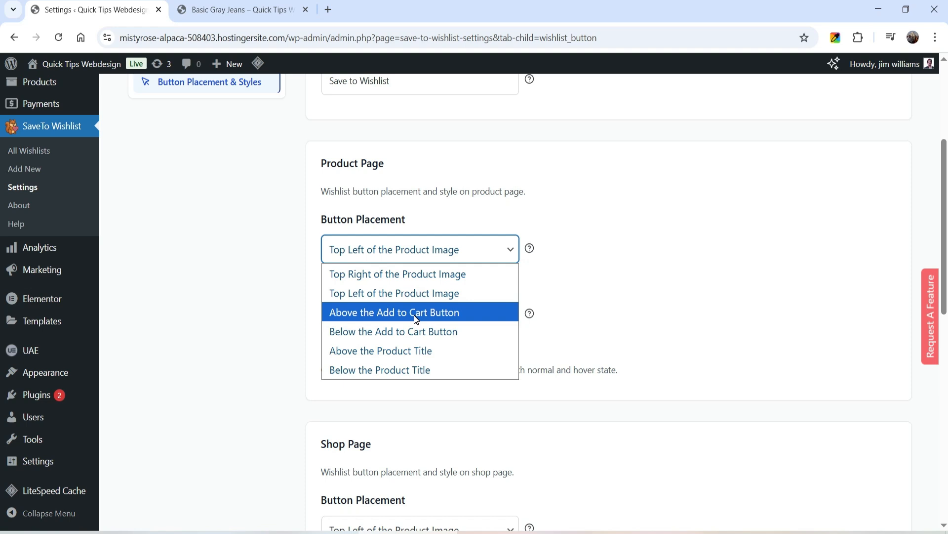
{"action": "left_click", "coordinate": [218, 9]}
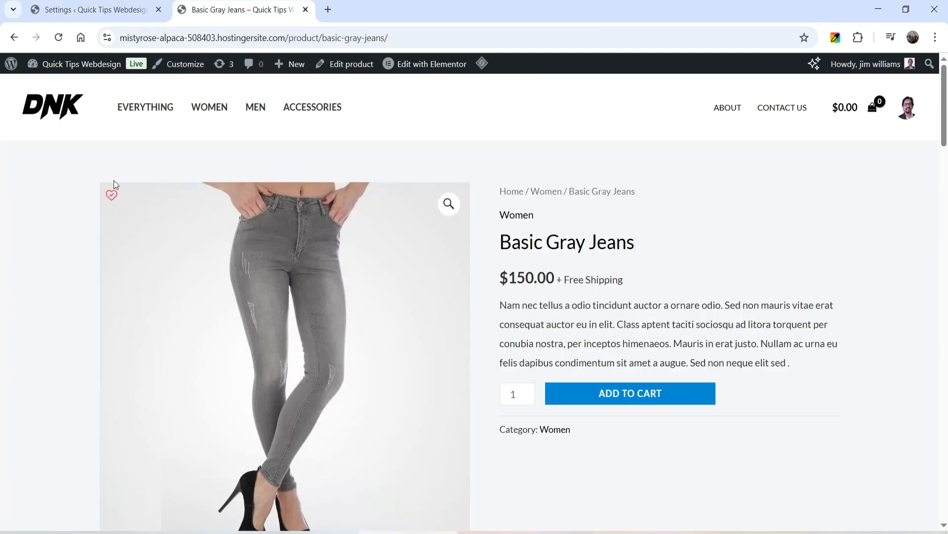
{"action": "left_click", "coordinate": [55, 10]}
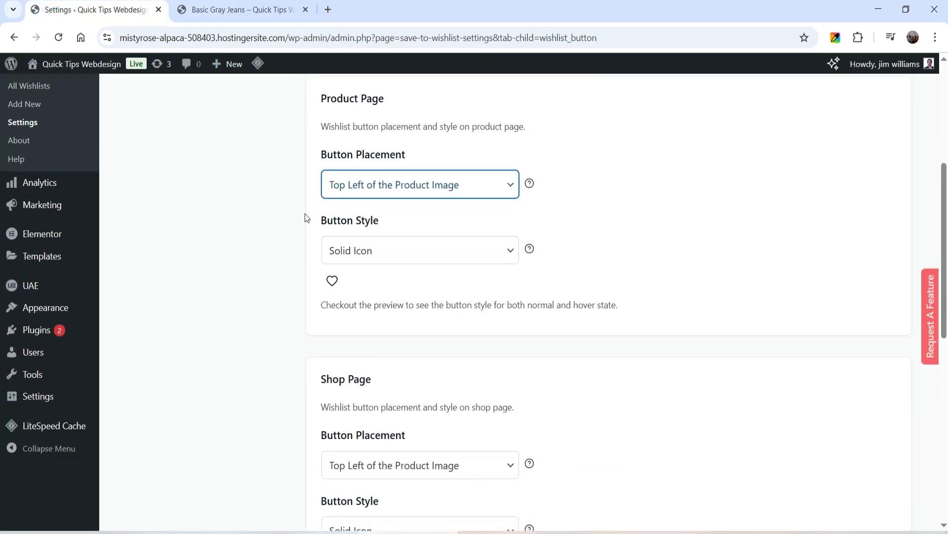
{"action": "left_click", "coordinate": [259, 264]}
Set the Product Page wishlist button style to Icon and Text Pill, save, and check it on the reloaded Basic Gray Jeans page.
{"action": "left_click", "coordinate": [421, 253]}
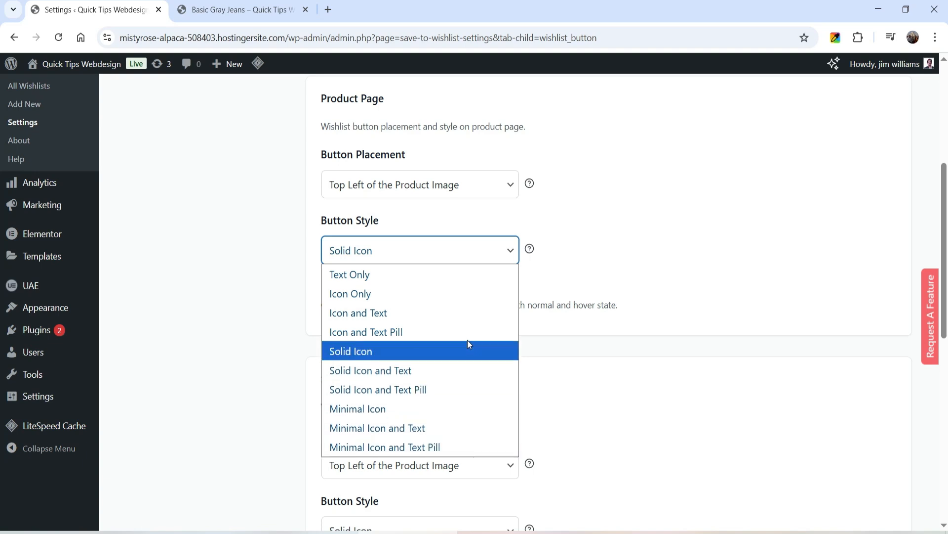
{"action": "left_click", "coordinate": [369, 331]}
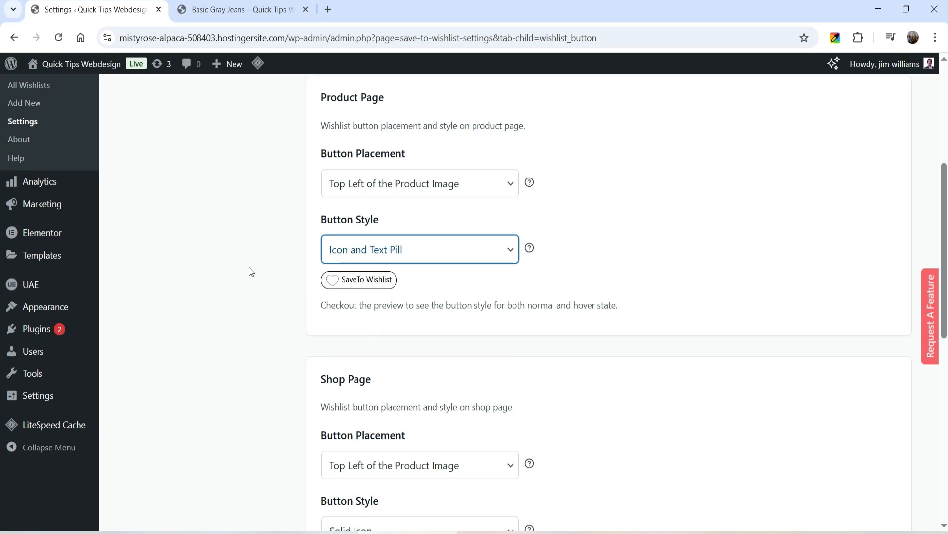
{"action": "scroll", "coordinate": [248, 271], "scroll_direction": "down", "scroll_amount": 10}
{"action": "left_click", "coordinate": [345, 449]}
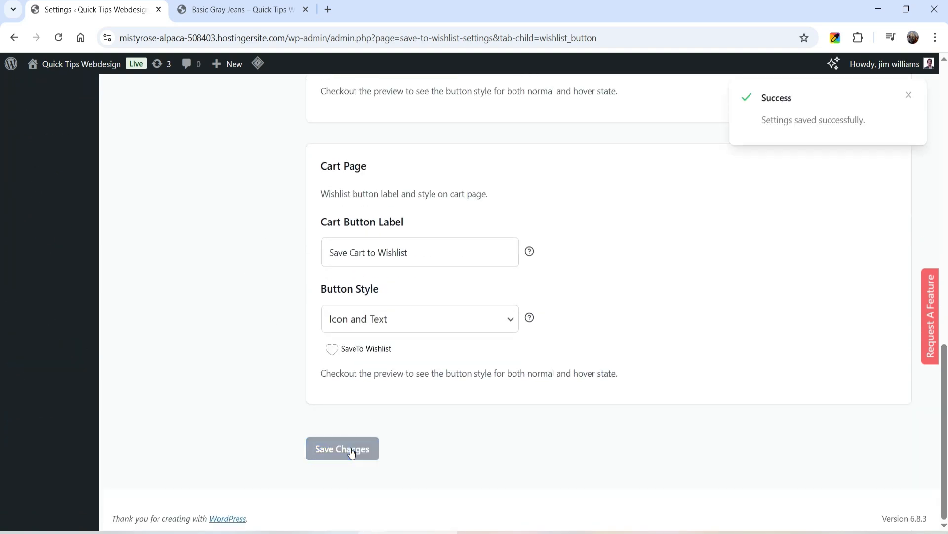
{"action": "left_click", "coordinate": [247, 13]}
{"action": "left_click", "coordinate": [58, 38]}
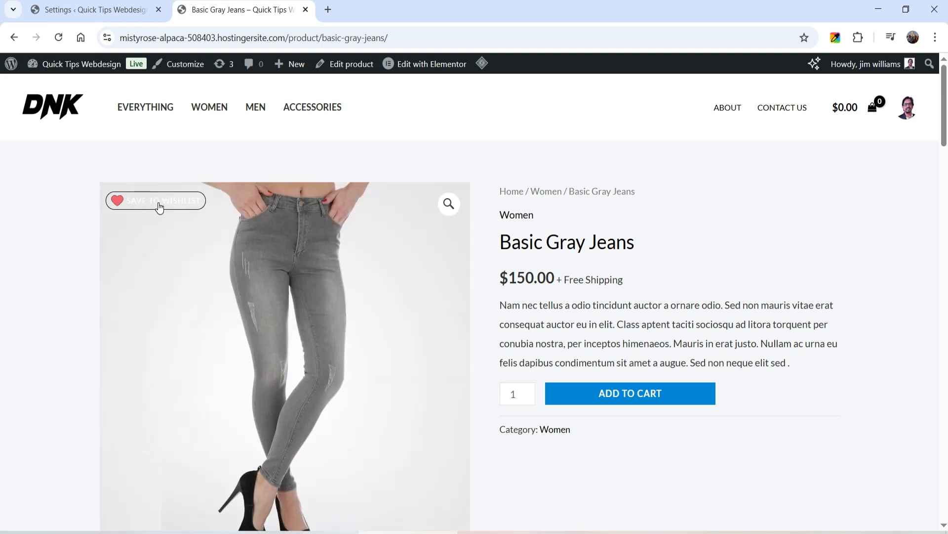
Set the Product Page button placement to Below the Add to Cart Button, save, and check it on the reloaded product page.
{"action": "left_click", "coordinate": [89, 10]}
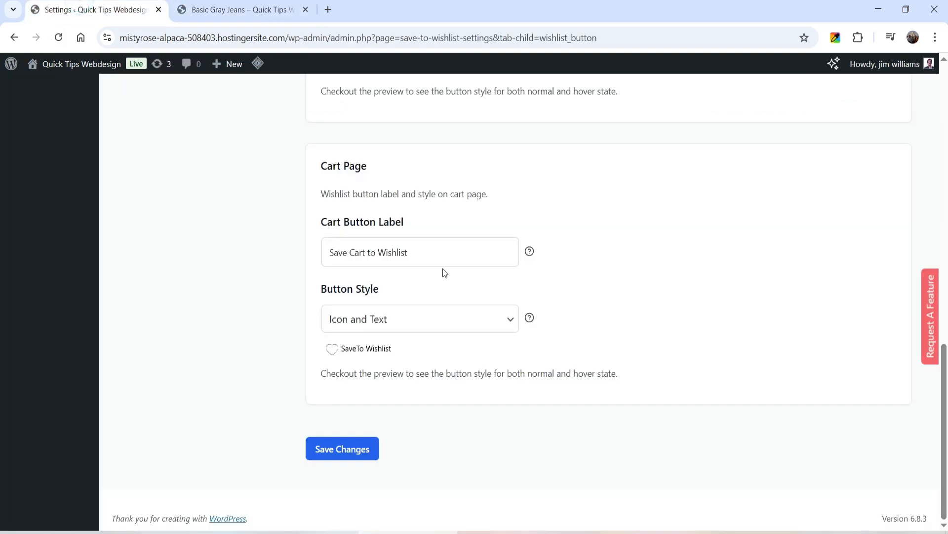
{"action": "scroll", "coordinate": [442, 269], "scroll_direction": "up", "scroll_amount": 10}
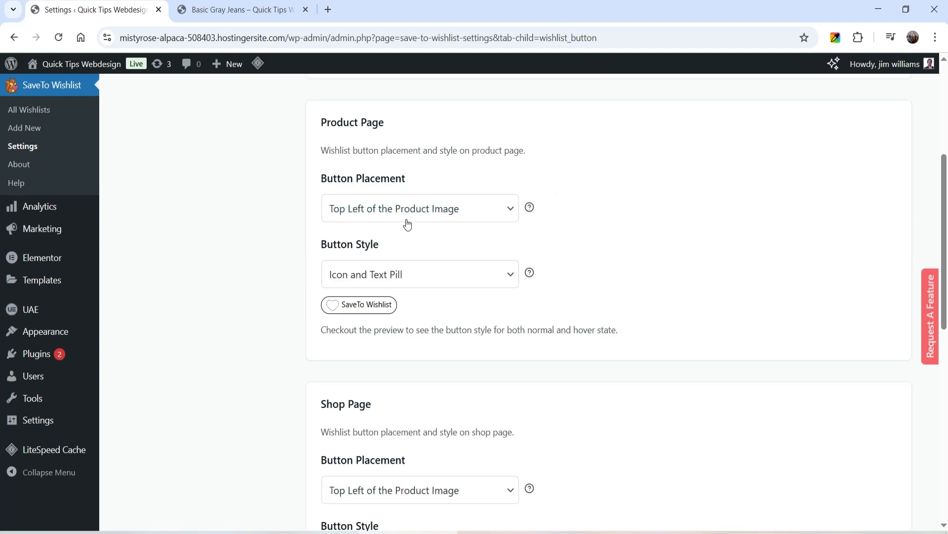
{"action": "left_click", "coordinate": [407, 214]}
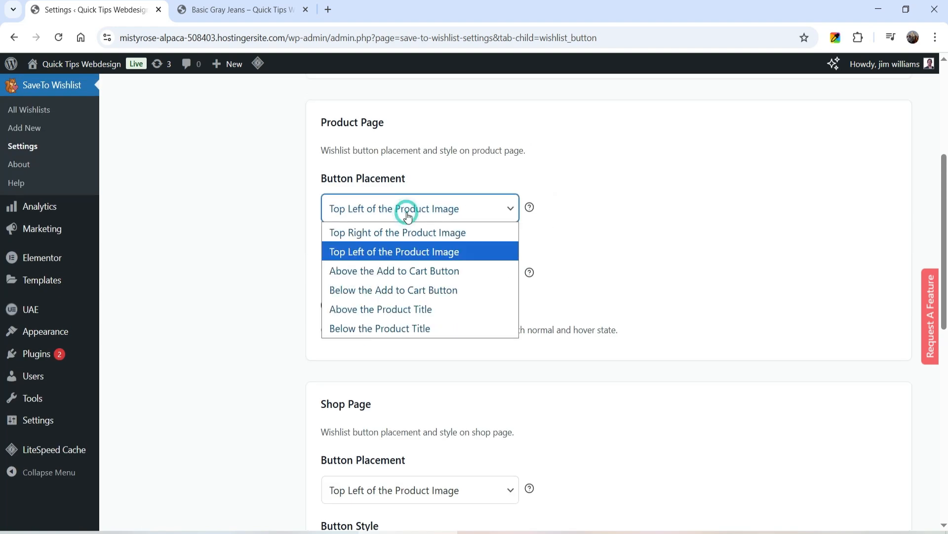
{"action": "left_click", "coordinate": [414, 289]}
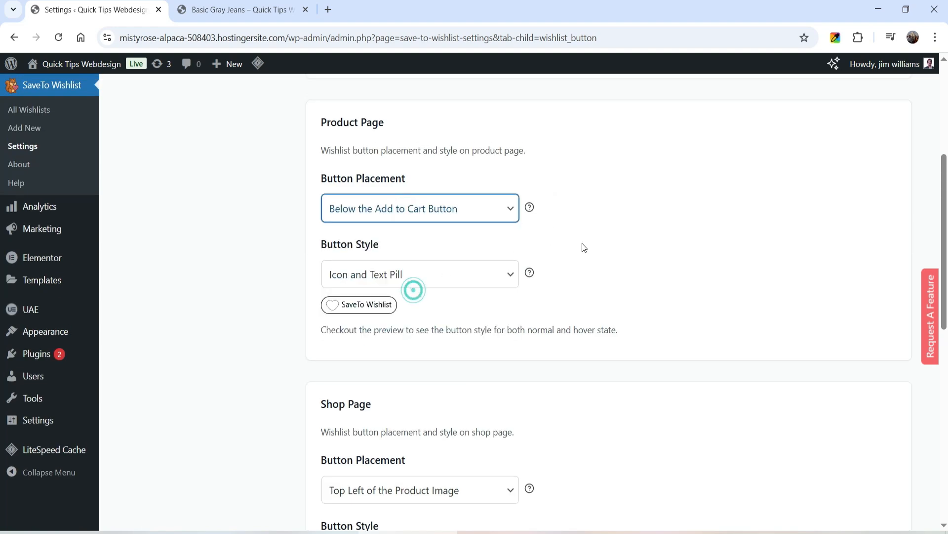
{"action": "scroll", "coordinate": [268, 322], "scroll_direction": "down", "scroll_amount": 10}
{"action": "left_click", "coordinate": [335, 450]}
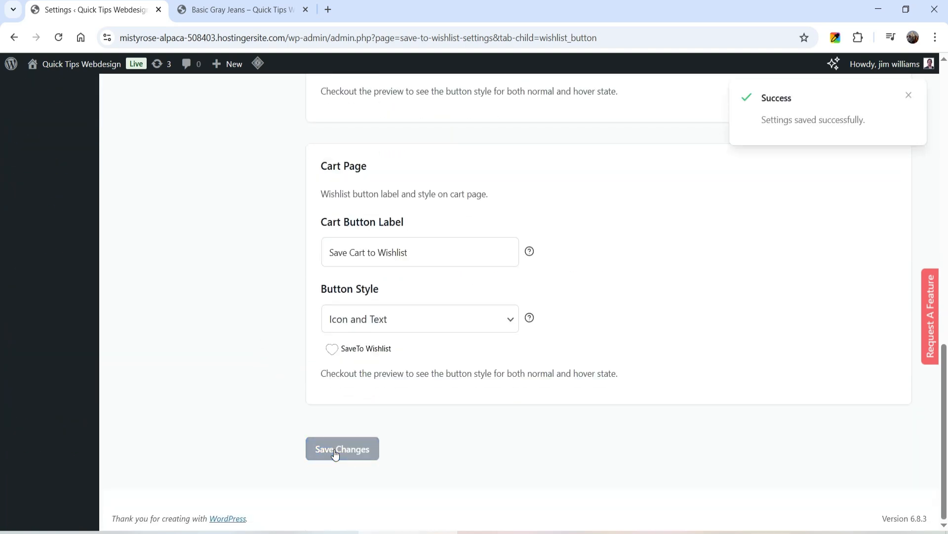
{"action": "left_click", "coordinate": [229, 11]}
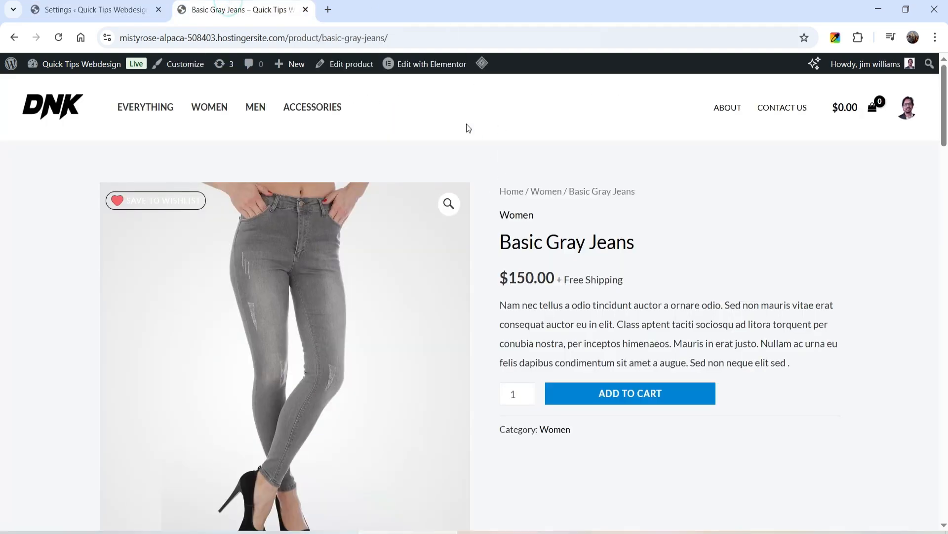
{"action": "key", "text": "F5"}
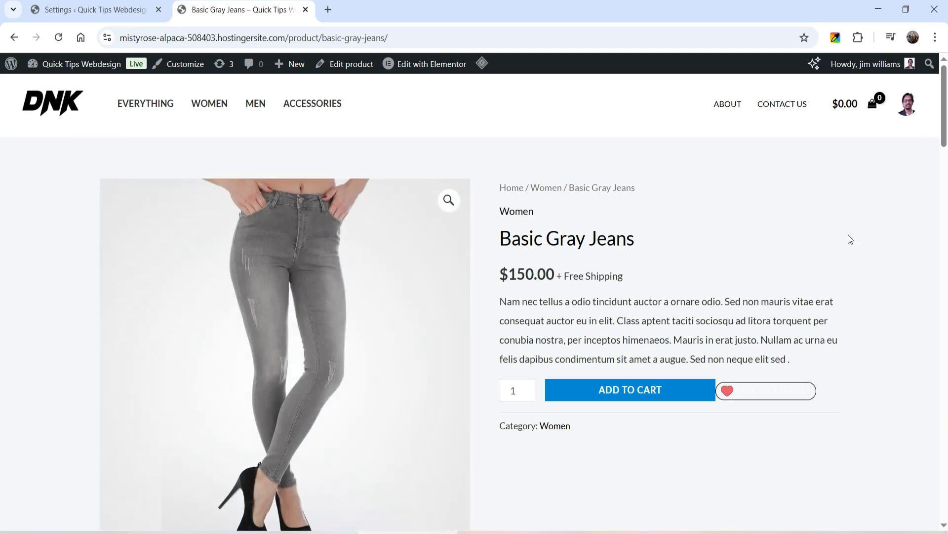
{"action": "scroll", "coordinate": [849, 235], "scroll_direction": "down", "scroll_amount": 1}
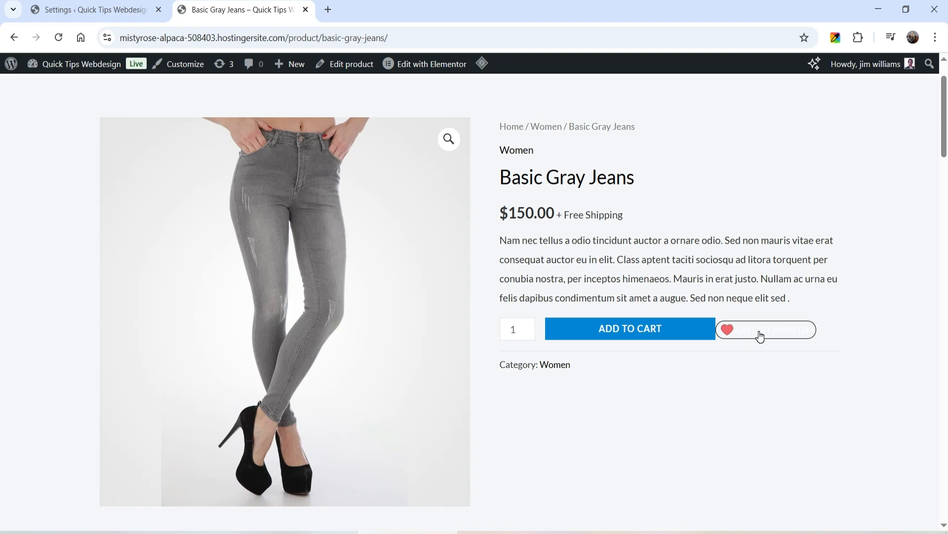
Set the Product Page button placement back to Top Left of the Product Image.
{"action": "left_click", "coordinate": [55, 19]}
{"action": "scroll", "coordinate": [424, 245], "scroll_direction": "up", "scroll_amount": 10}
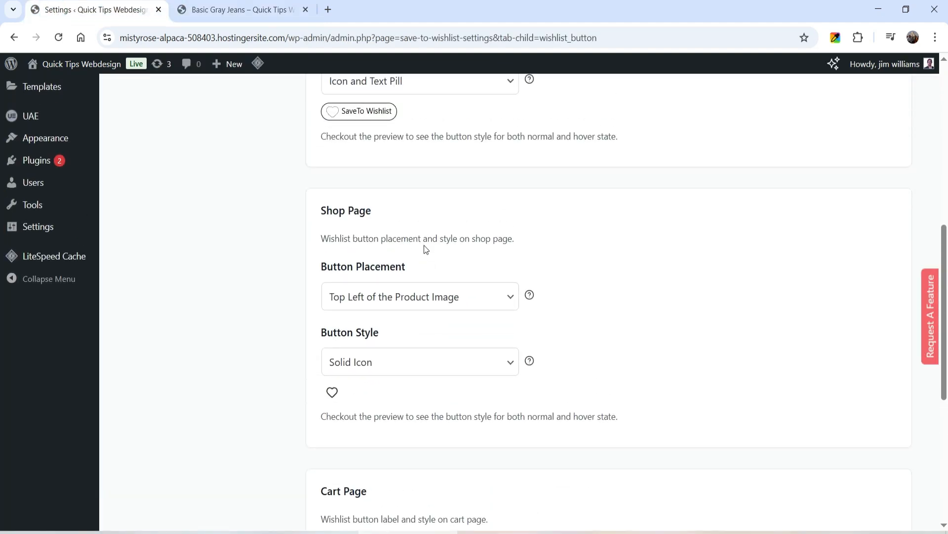
{"action": "left_click", "coordinate": [417, 209]}
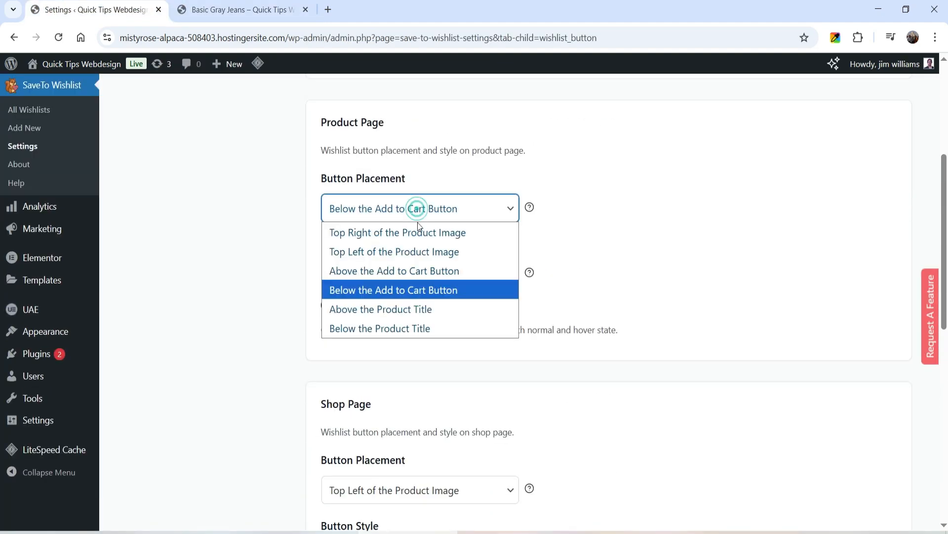
{"action": "left_click", "coordinate": [424, 252]}
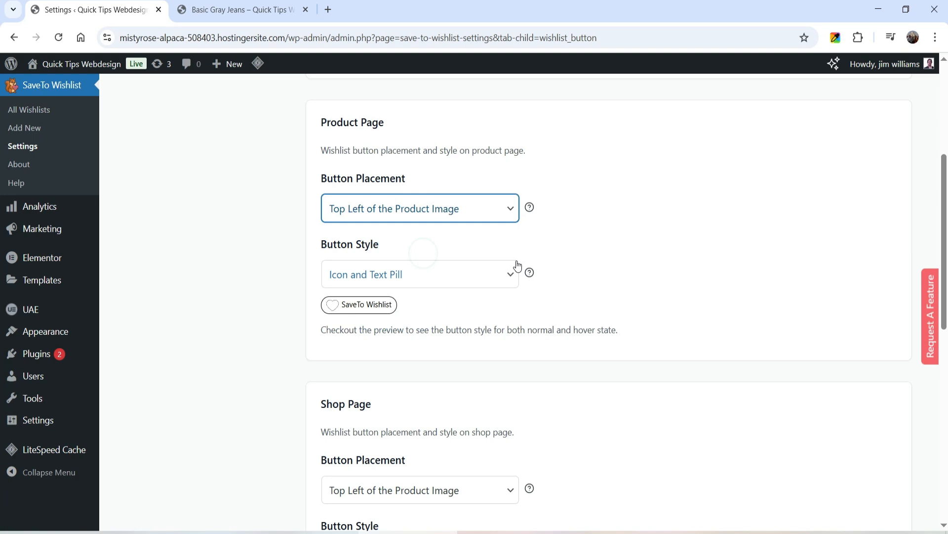
Compare the wishlist icons on the store page with the Shop Page button placement options in the plugin settings.
{"action": "scroll", "coordinate": [657, 263], "scroll_direction": "down", "scroll_amount": 5}
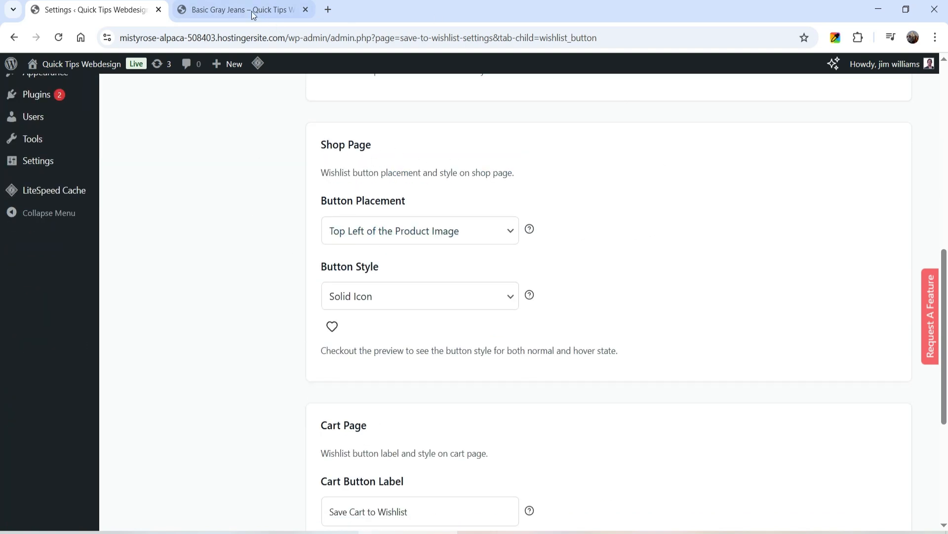
{"action": "left_click", "coordinate": [232, 10]}
{"action": "scroll", "coordinate": [395, 207], "scroll_direction": "up", "scroll_amount": 2}
{"action": "left_click", "coordinate": [155, 110]}
{"action": "scroll", "coordinate": [765, 242], "scroll_direction": "down", "scroll_amount": 3}
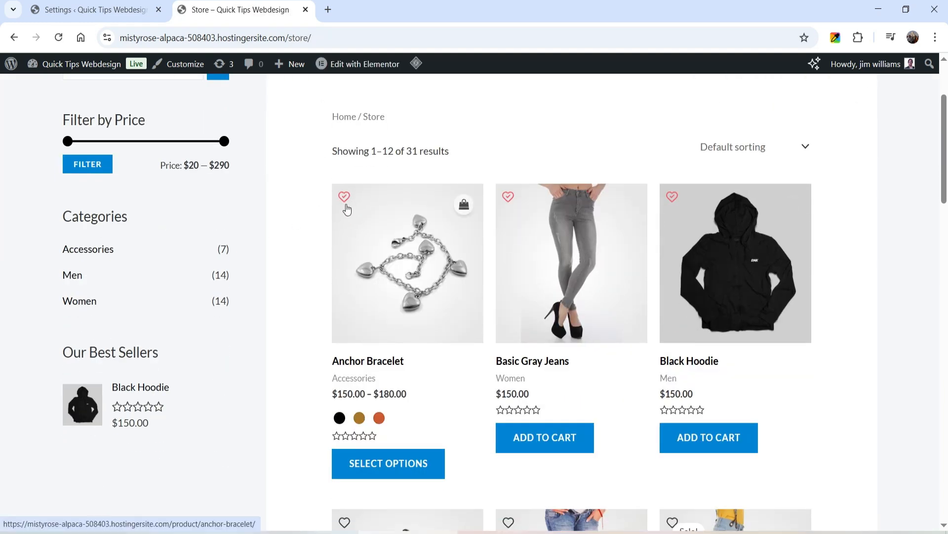
{"action": "left_click", "coordinate": [84, 11]}
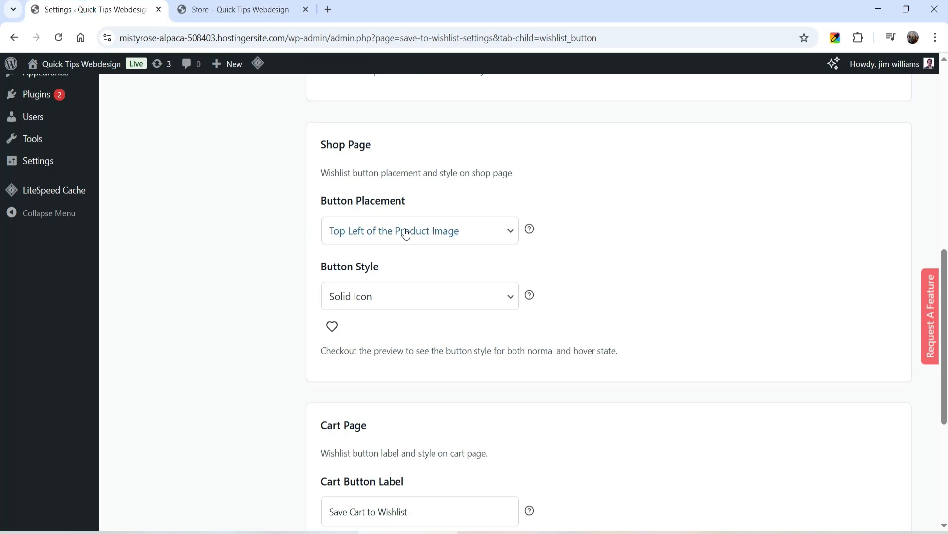
{"action": "left_click", "coordinate": [451, 237]}
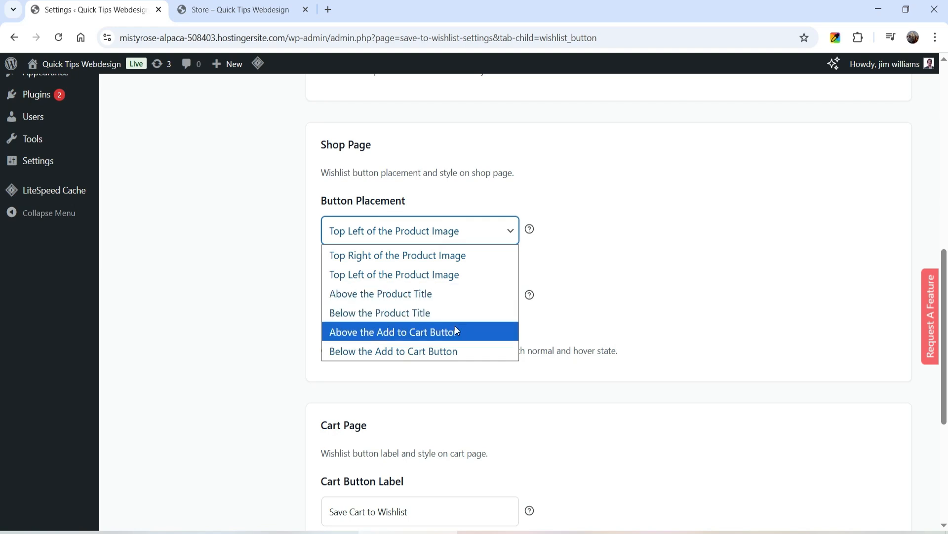
{"action": "left_click", "coordinate": [243, 291]}
Set the wishlist button style for both the Shop Page and the Cart Page to Icon and Text Pill and save the settings.
{"action": "left_click", "coordinate": [392, 304]}
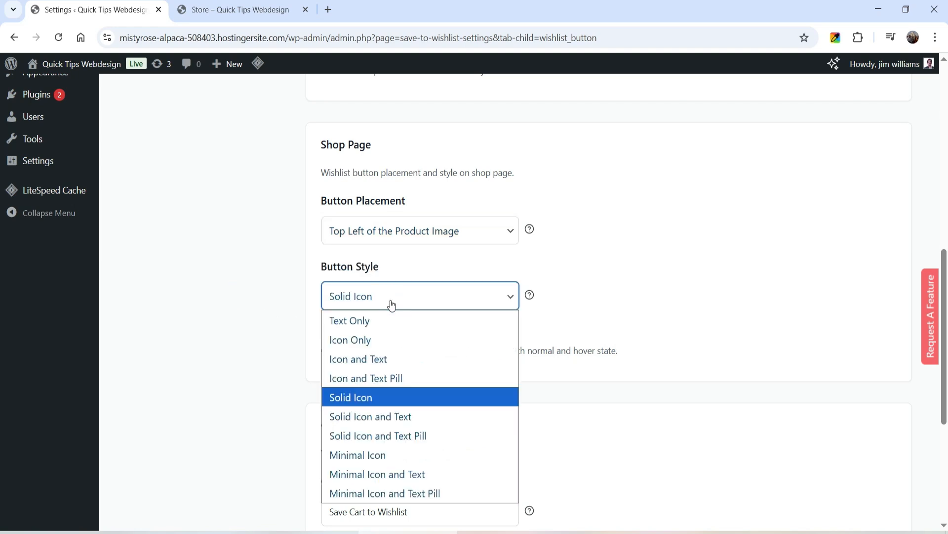
{"action": "left_click", "coordinate": [403, 379]}
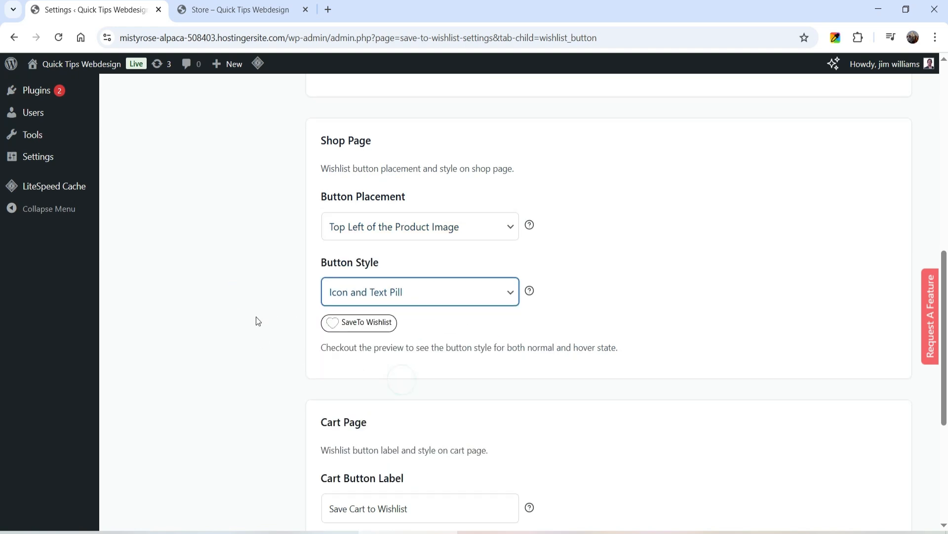
{"action": "scroll", "coordinate": [265, 321], "scroll_direction": "down", "scroll_amount": 4}
{"action": "scroll", "coordinate": [256, 294], "scroll_direction": "down", "scroll_amount": 2}
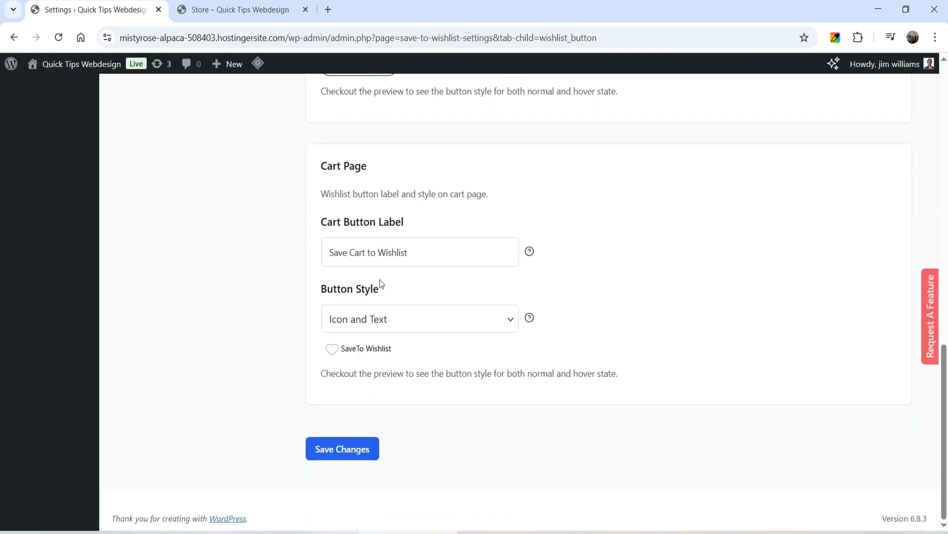
{"action": "left_click", "coordinate": [387, 312]}
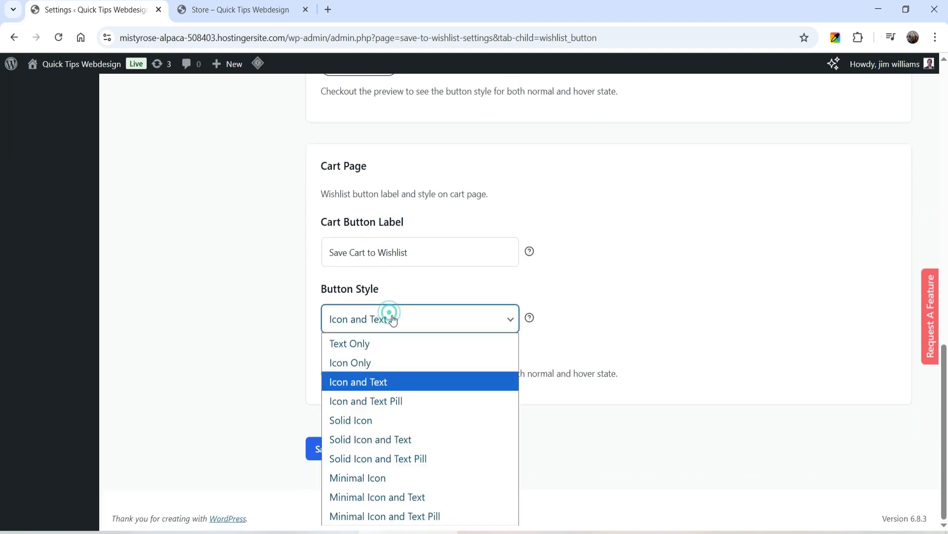
{"action": "left_click", "coordinate": [411, 399]}
{"action": "left_click", "coordinate": [345, 449]}
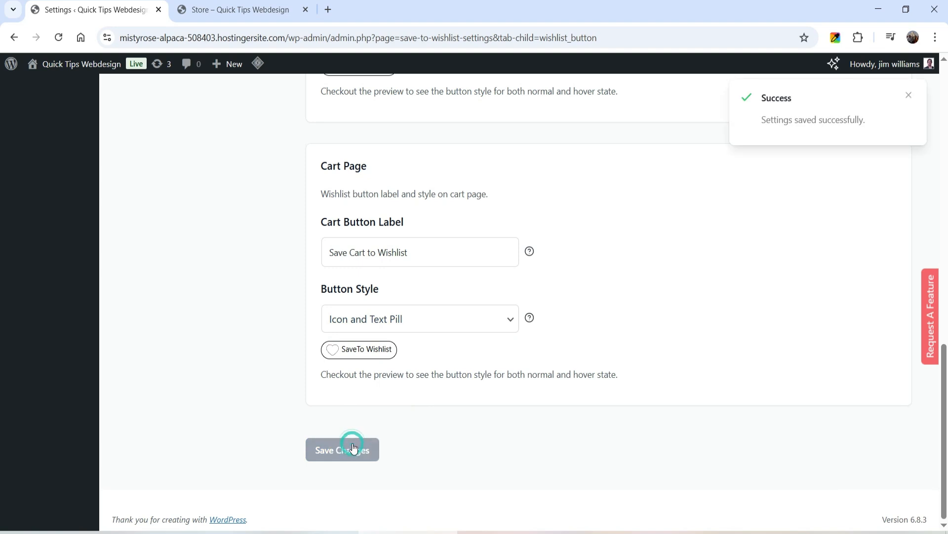
Purge the LiteSpeed cache from the store page so the shop reloads with the saved wishlist button style.
{"action": "left_click", "coordinate": [251, 15]}
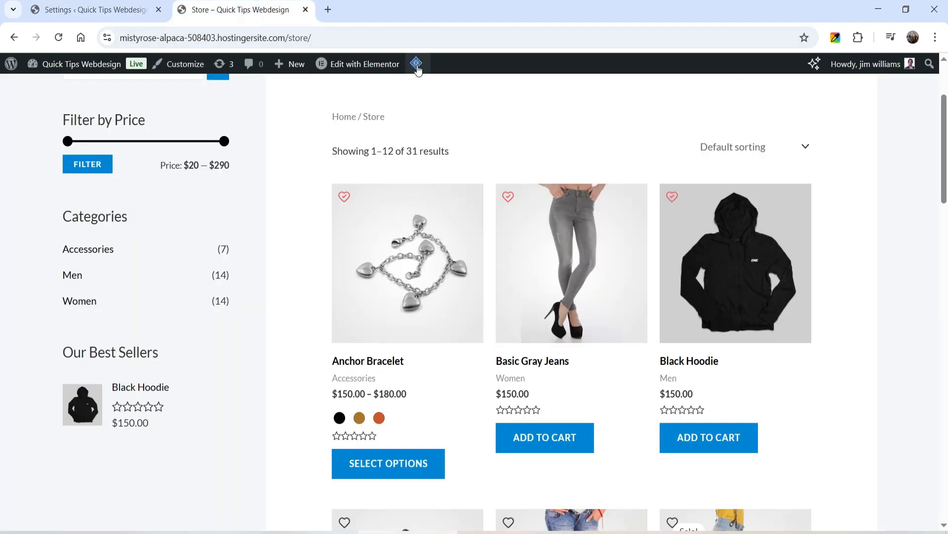
{"action": "mouse_move", "coordinate": [418, 64]}
{"action": "left_click", "coordinate": [428, 120]}
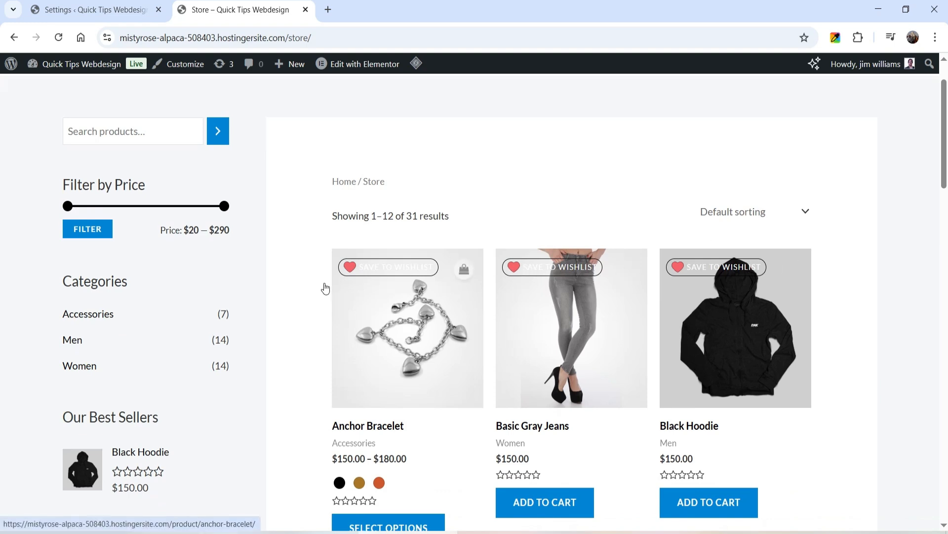
Add the Black Over-the-shoulder Handbag to the My Shopping wishlist from the store page and view that wishlist.
{"action": "scroll", "coordinate": [771, 232], "scroll_direction": "down", "scroll_amount": 5}
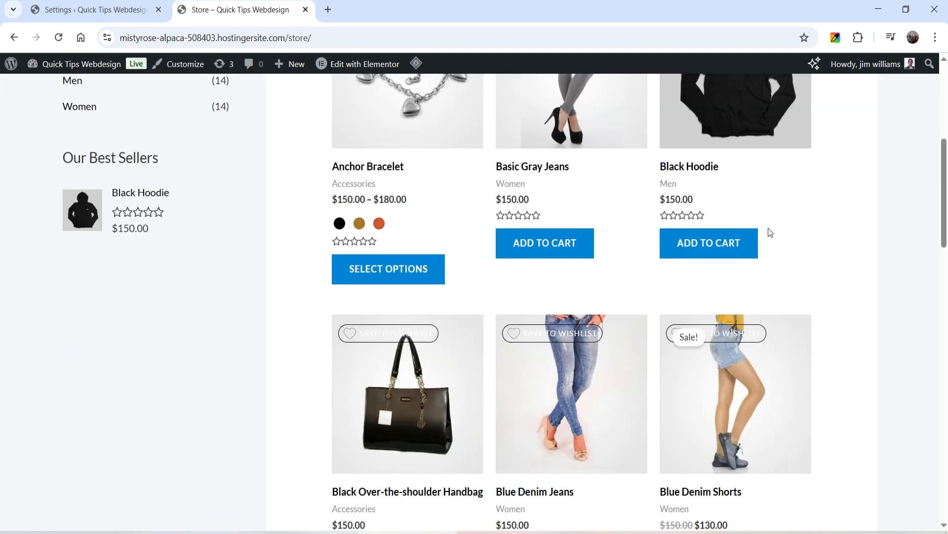
{"action": "mouse_move", "coordinate": [349, 332]}
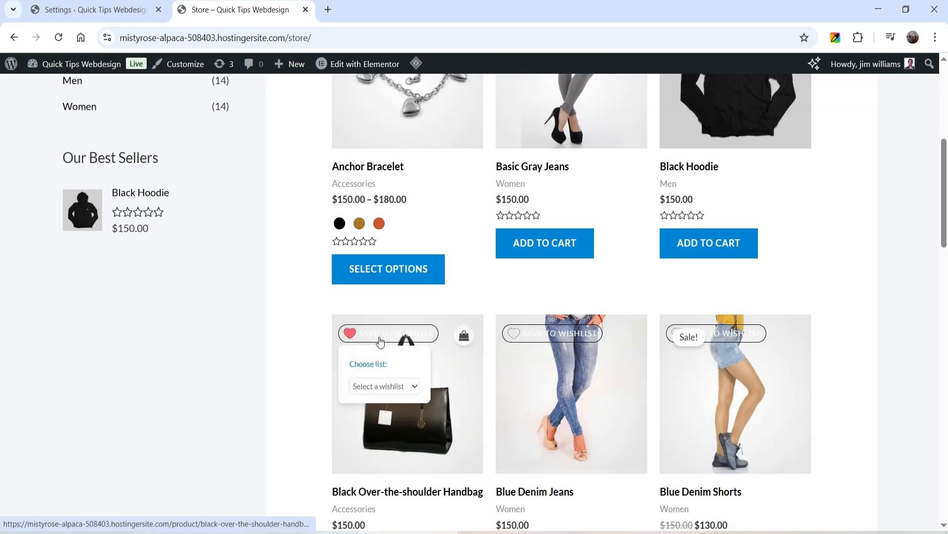
{"action": "left_click", "coordinate": [383, 394]}
{"action": "left_click", "coordinate": [387, 424]}
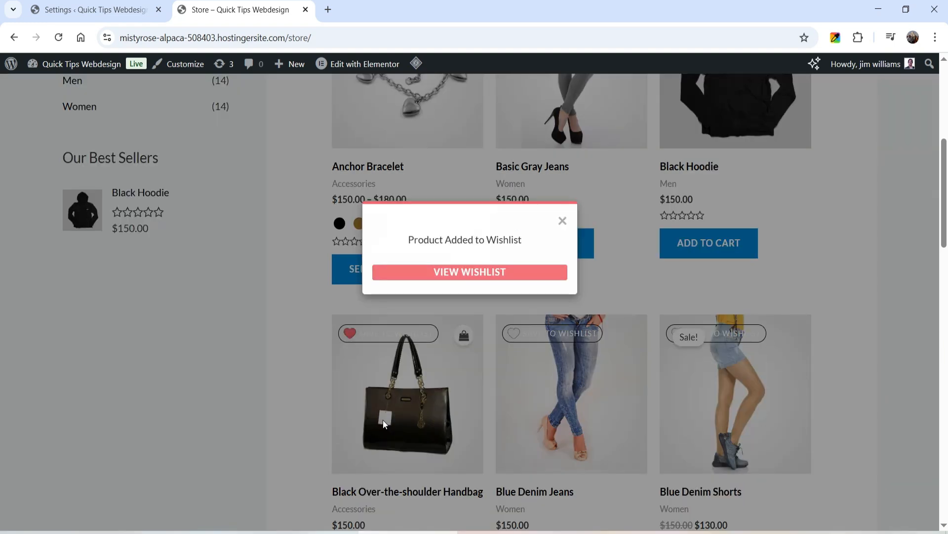
{"action": "left_click", "coordinate": [476, 272]}
{"action": "scroll", "coordinate": [438, 264], "scroll_direction": "down", "scroll_amount": 4}
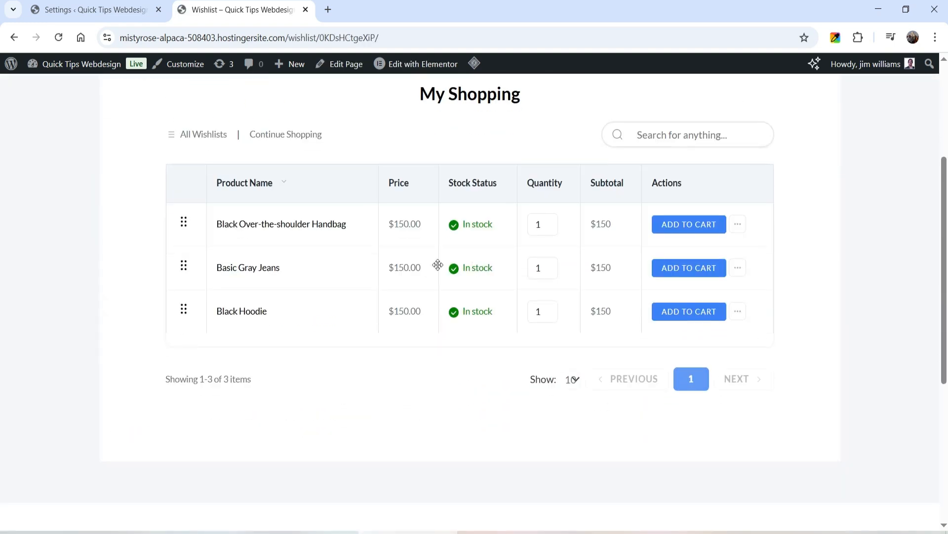
{"action": "scroll", "coordinate": [814, 276], "scroll_direction": "up", "scroll_amount": 4}
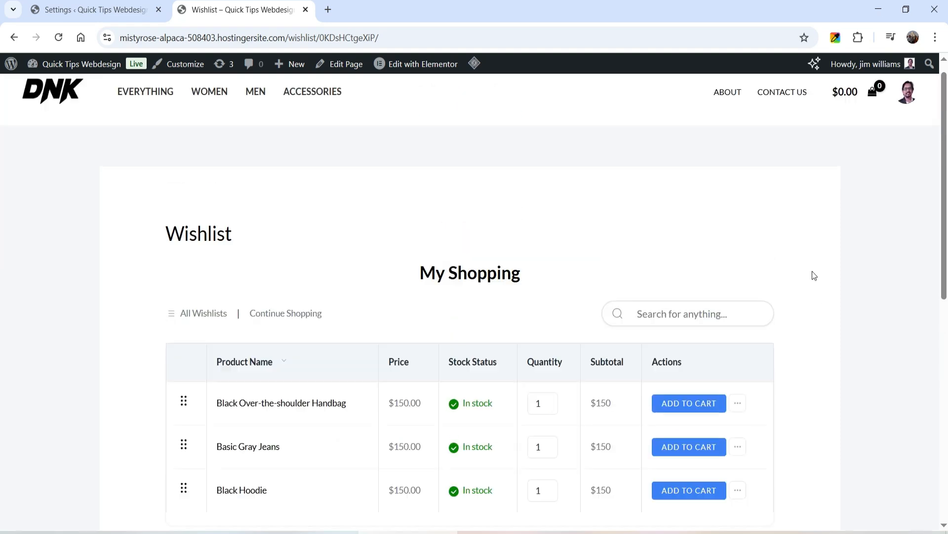
Add the Black Over-the-shoulder Handbag from the My Shopping wishlist to the cart and open the cart page.
{"action": "scroll", "coordinate": [814, 275], "scroll_direction": "down", "scroll_amount": 2}
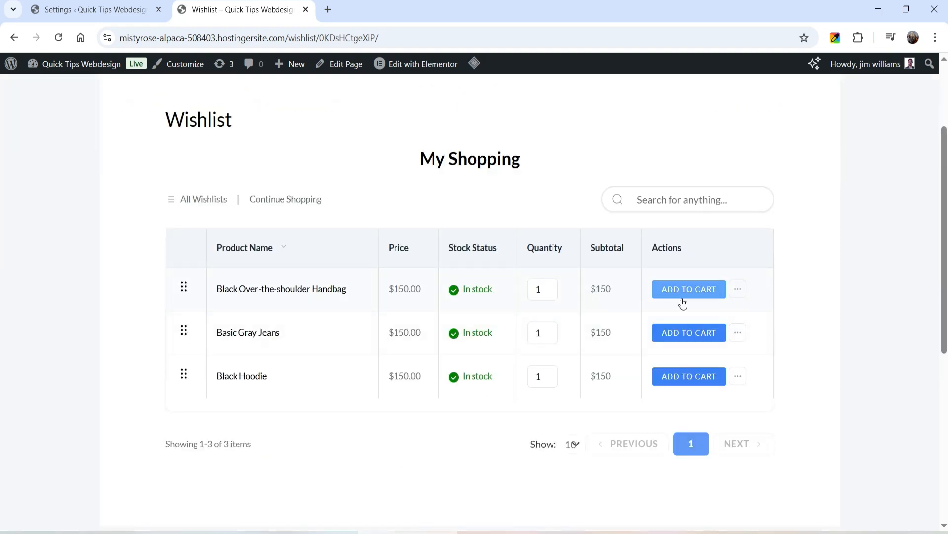
{"action": "left_click", "coordinate": [683, 303]}
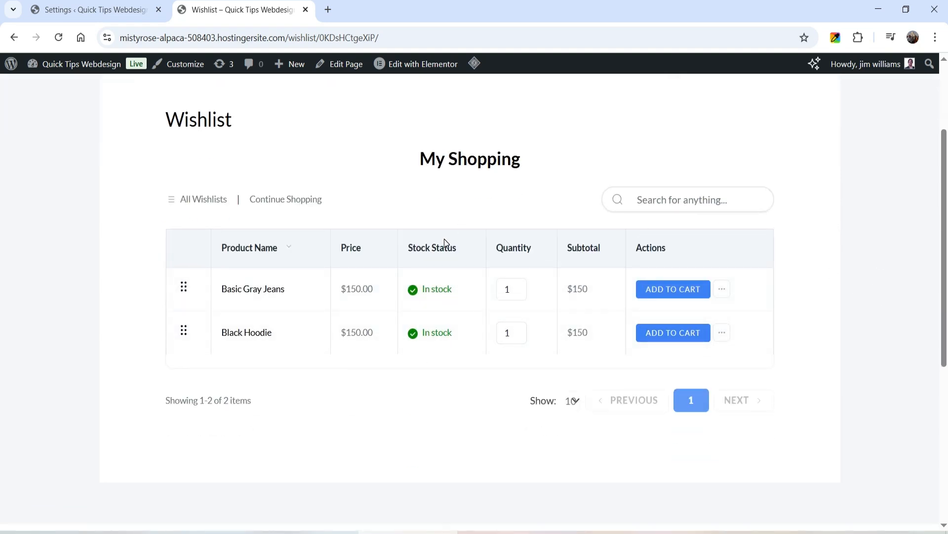
{"action": "scroll", "coordinate": [815, 198], "scroll_direction": "up", "scroll_amount": 3}
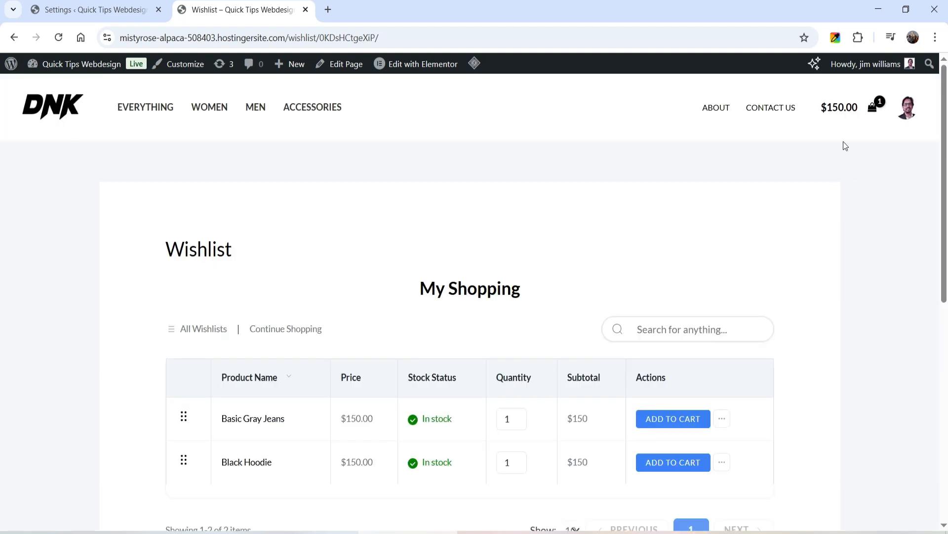
{"action": "left_click", "coordinate": [838, 110]}
{"action": "left_click", "coordinate": [764, 462]}
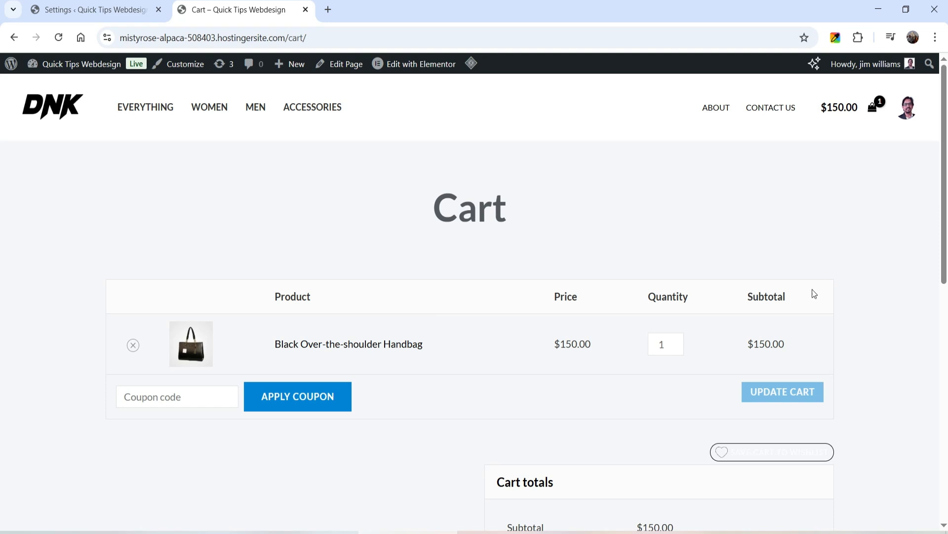
{"action": "scroll", "coordinate": [839, 272], "scroll_direction": "down", "scroll_amount": 3}
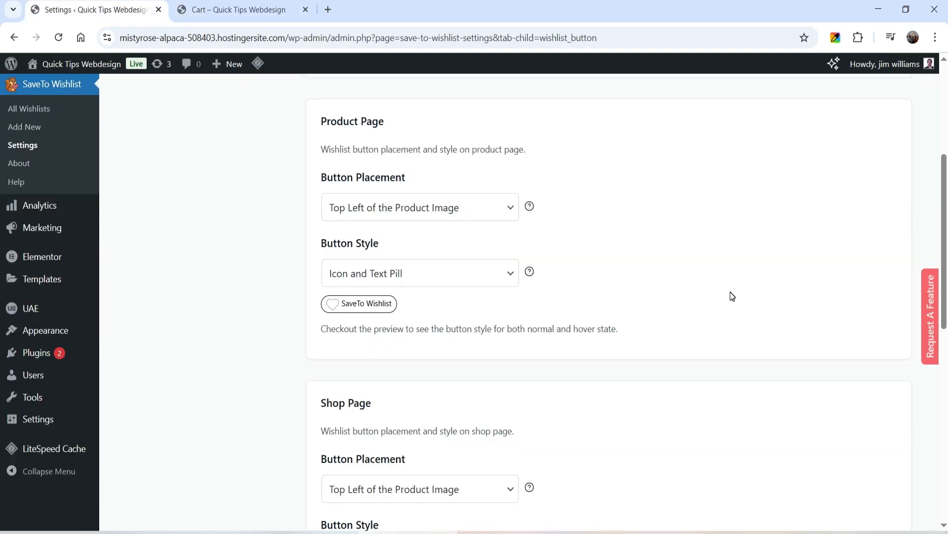
{"action": "scroll", "coordinate": [730, 296], "scroll_direction": "down", "scroll_amount": 9}
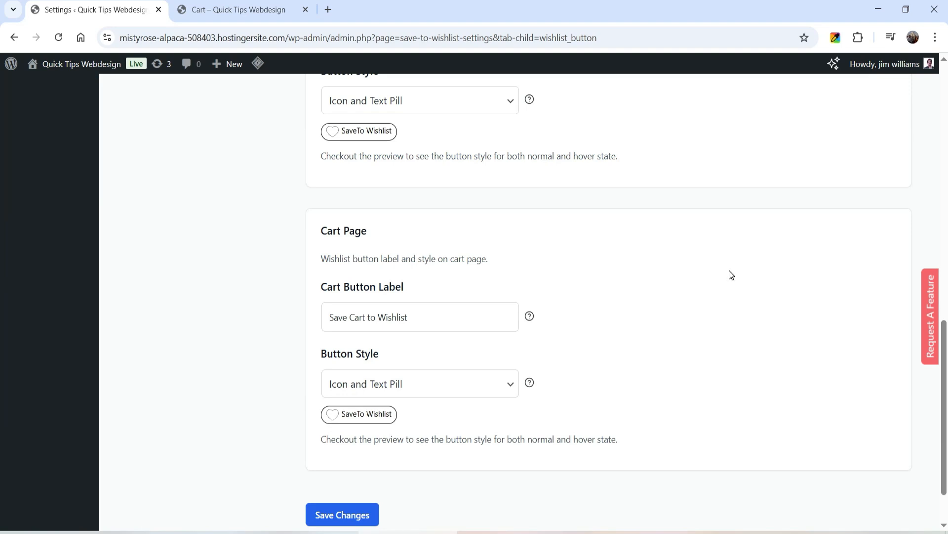
{"action": "scroll", "coordinate": [731, 271], "scroll_direction": "up", "scroll_amount": 12}
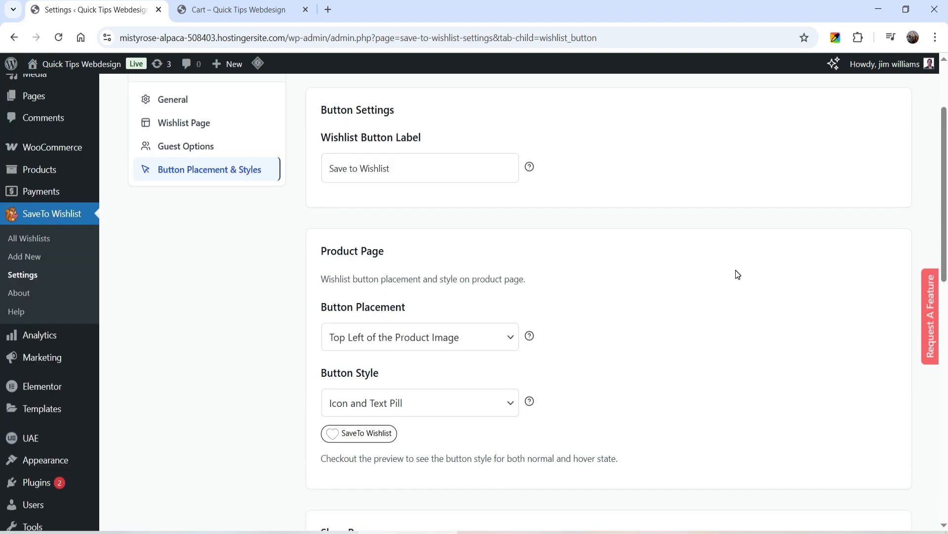
{"action": "scroll", "coordinate": [737, 275], "scroll_direction": "up", "scroll_amount": 1}
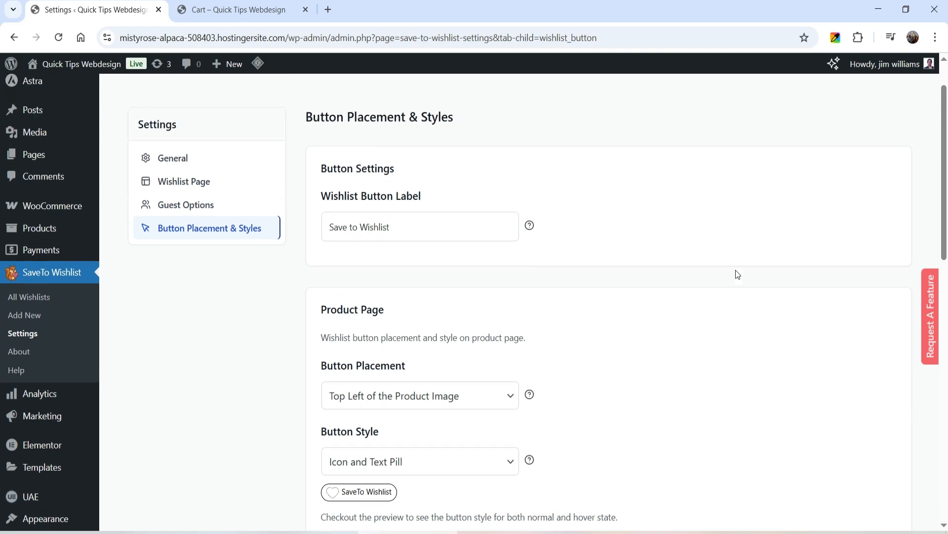